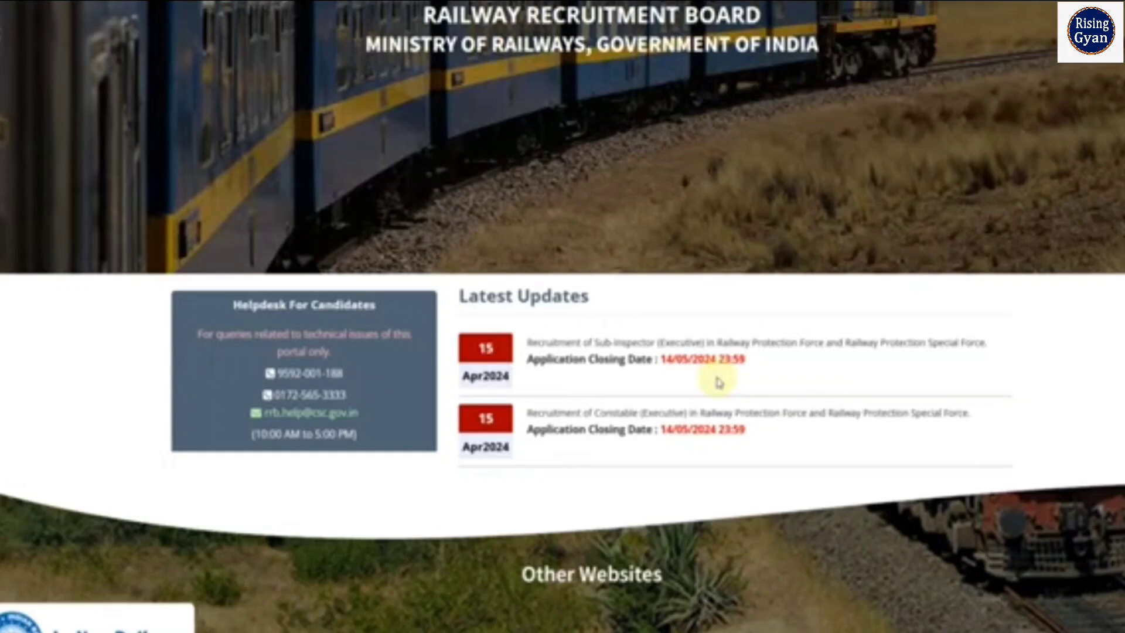
View the SC-ST certificate format under Download-Formats, then show the Apply account options.
scroll(719, 382, "up", 5)
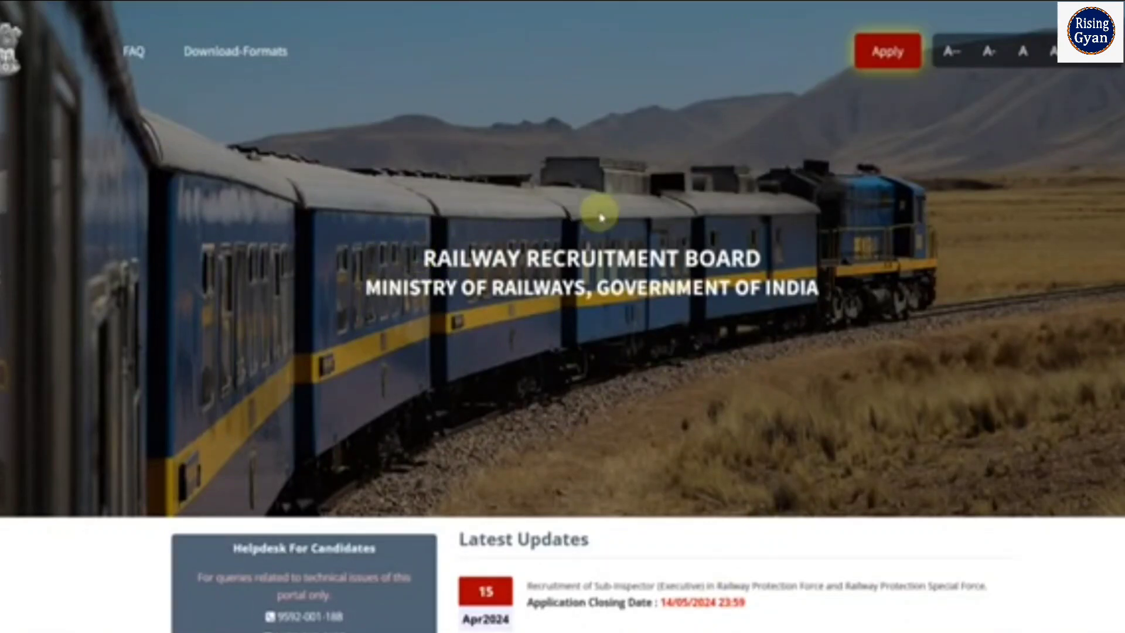
left_click(234, 64)
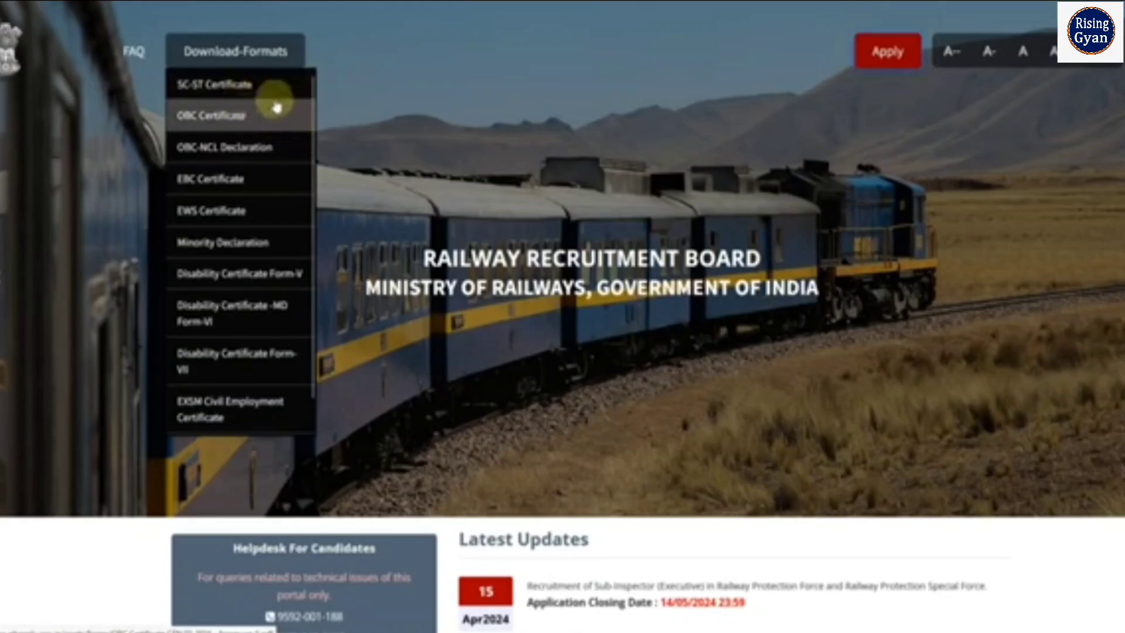
left_click(269, 84)
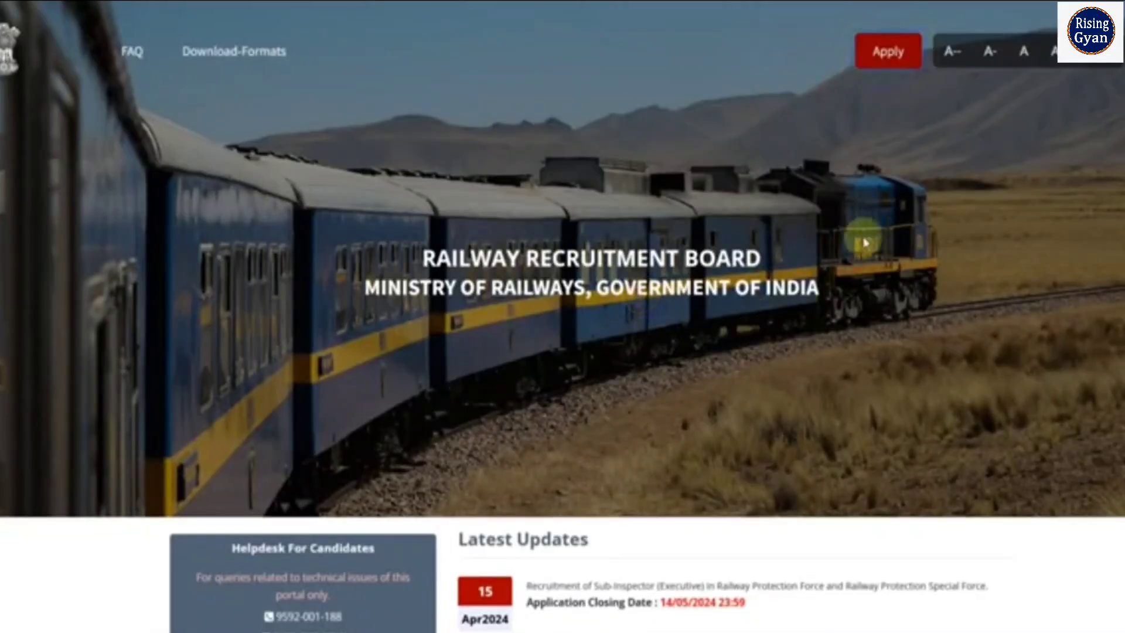
left_click(899, 56)
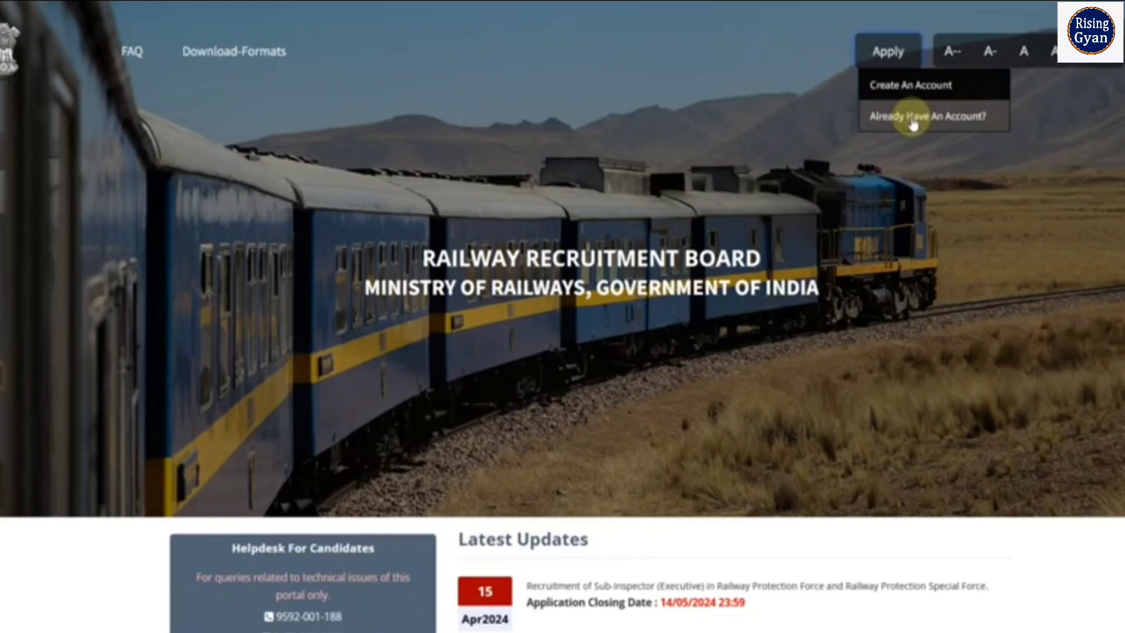
Open the Create An Account form and dismiss the Please Note notice about prior registrants.
left_click(902, 94)
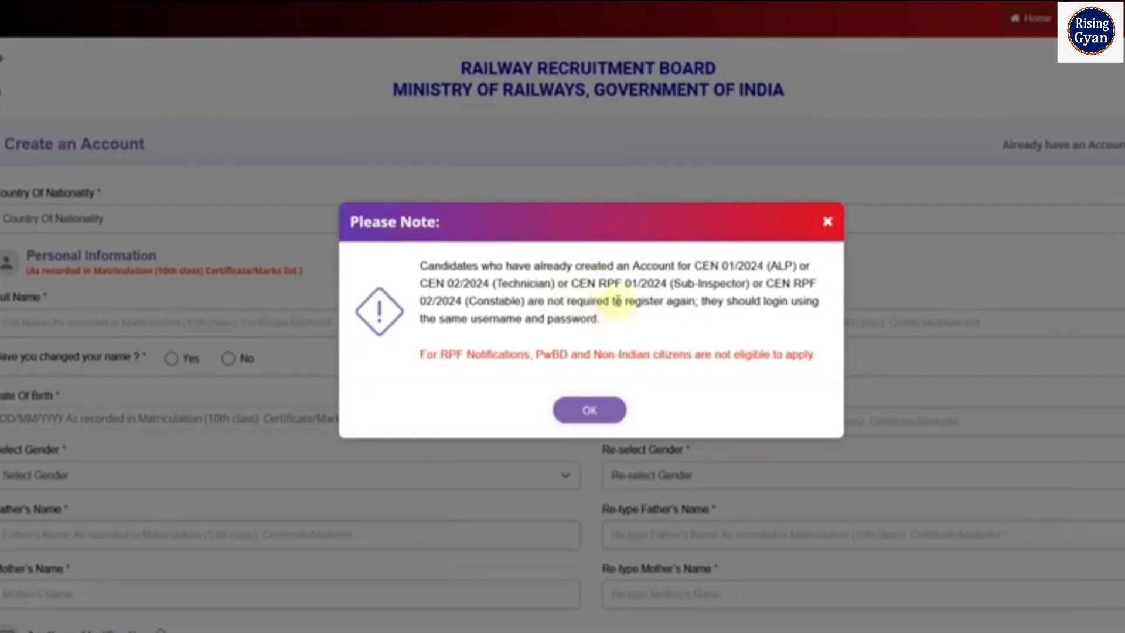
left_click_drag(549, 306, 652, 306)
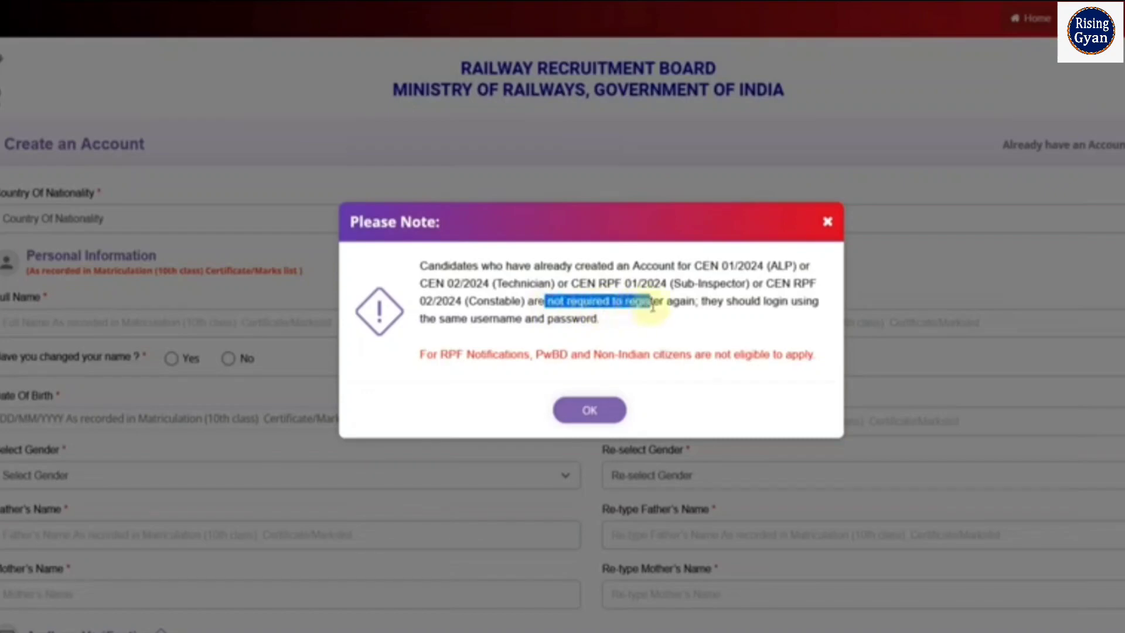
left_click(691, 320)
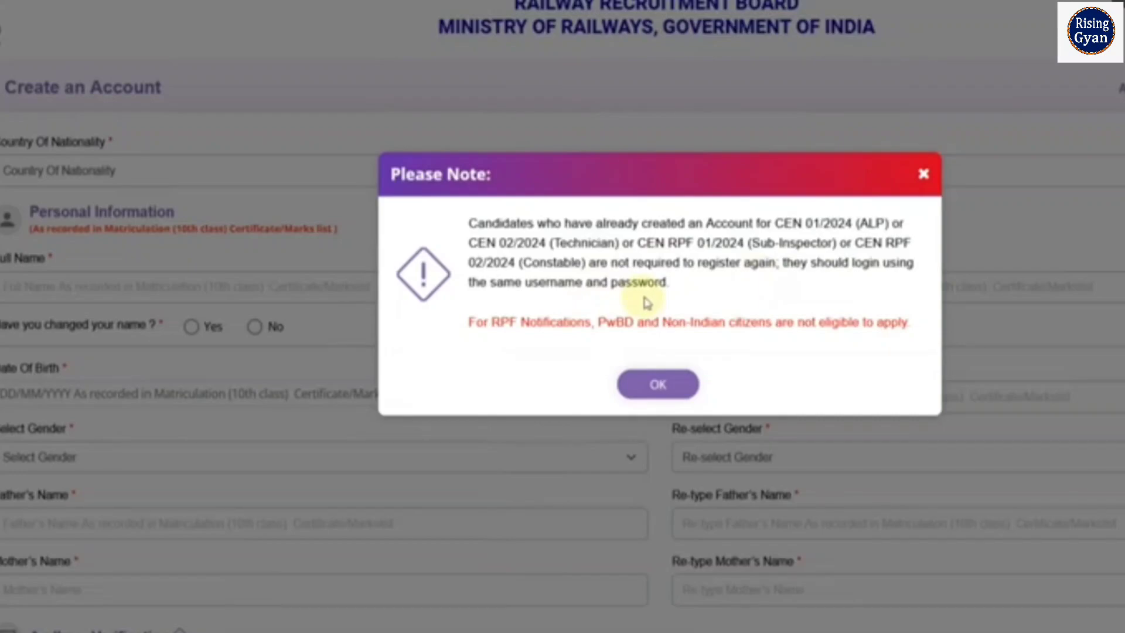
left_click(659, 385)
left_click(194, 170)
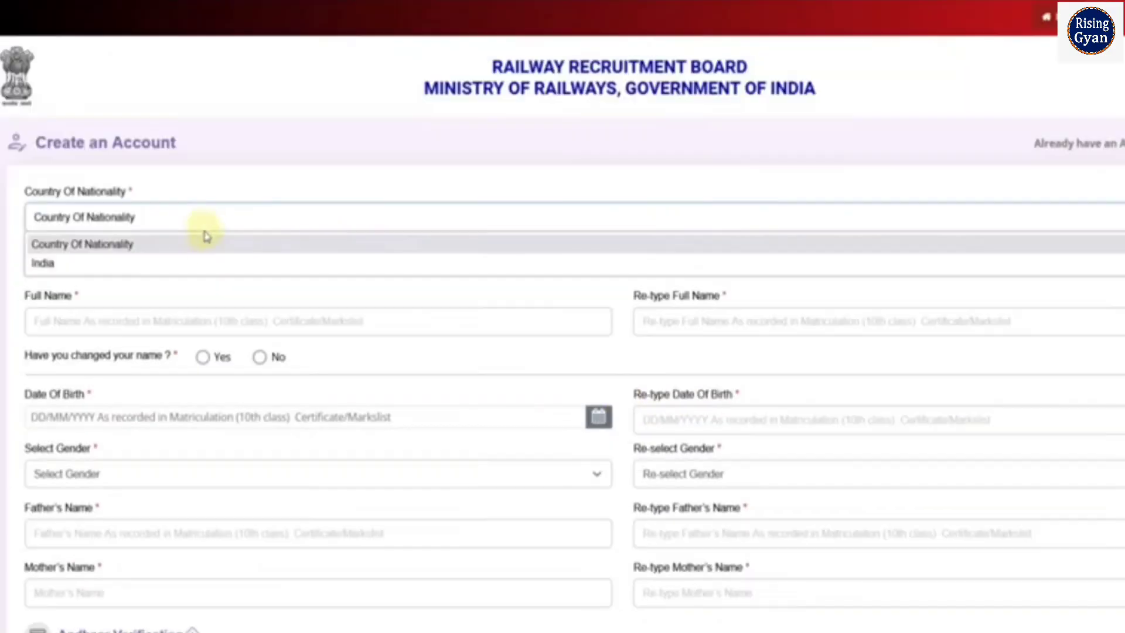
Set Country Of Nationality to India and answer No to the name-change question.
left_click(214, 262)
scroll(308, 199, "down", 2)
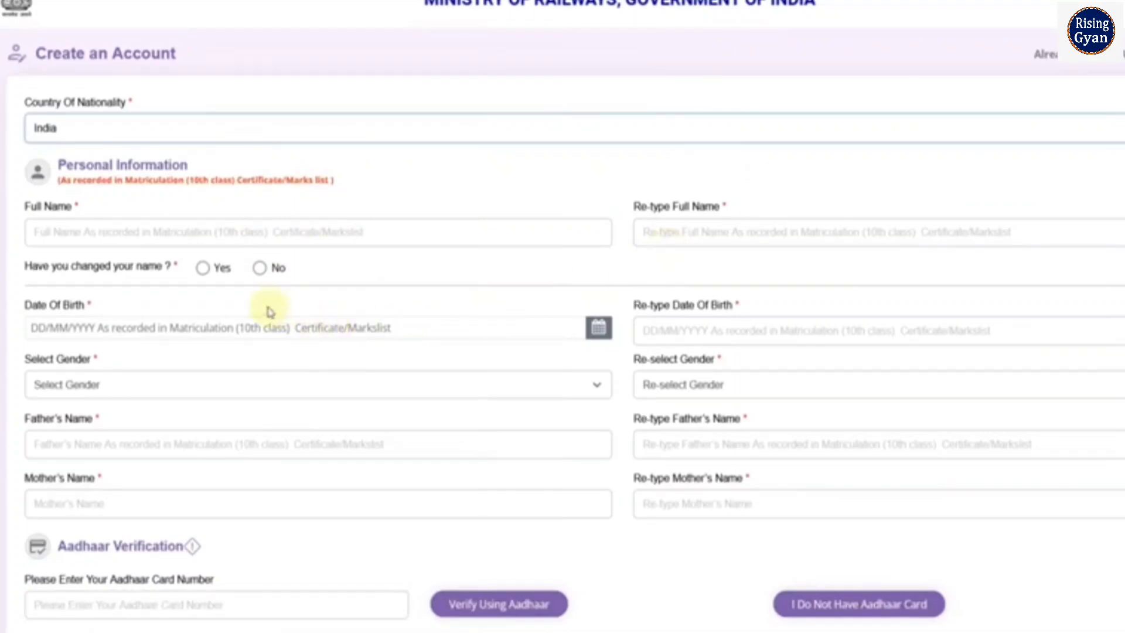
left_click(205, 271)
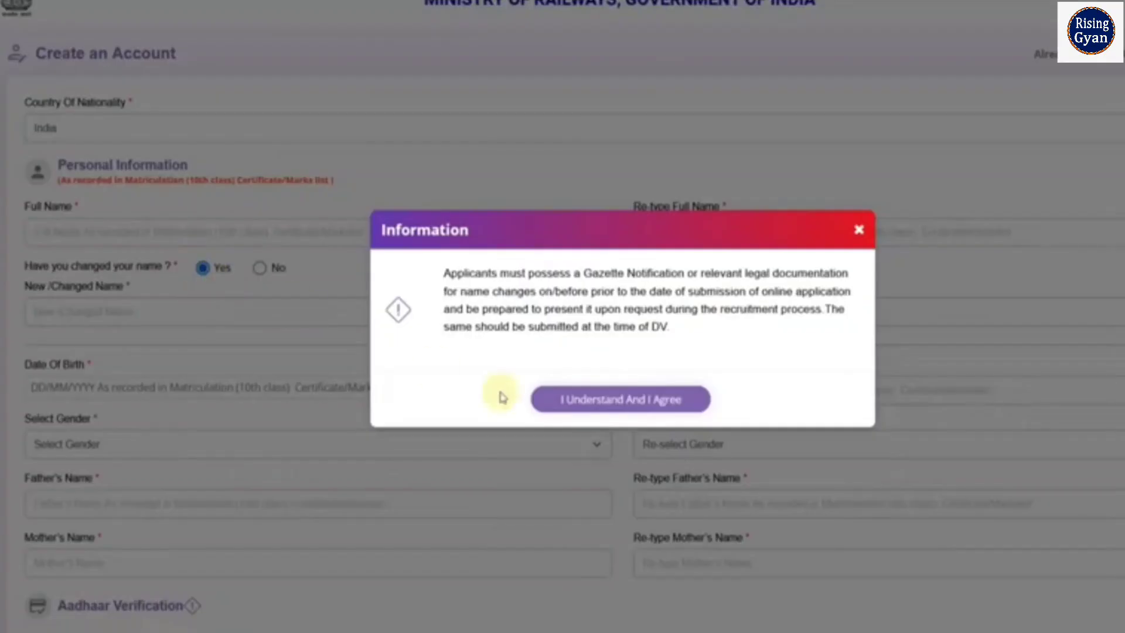
left_click(559, 402)
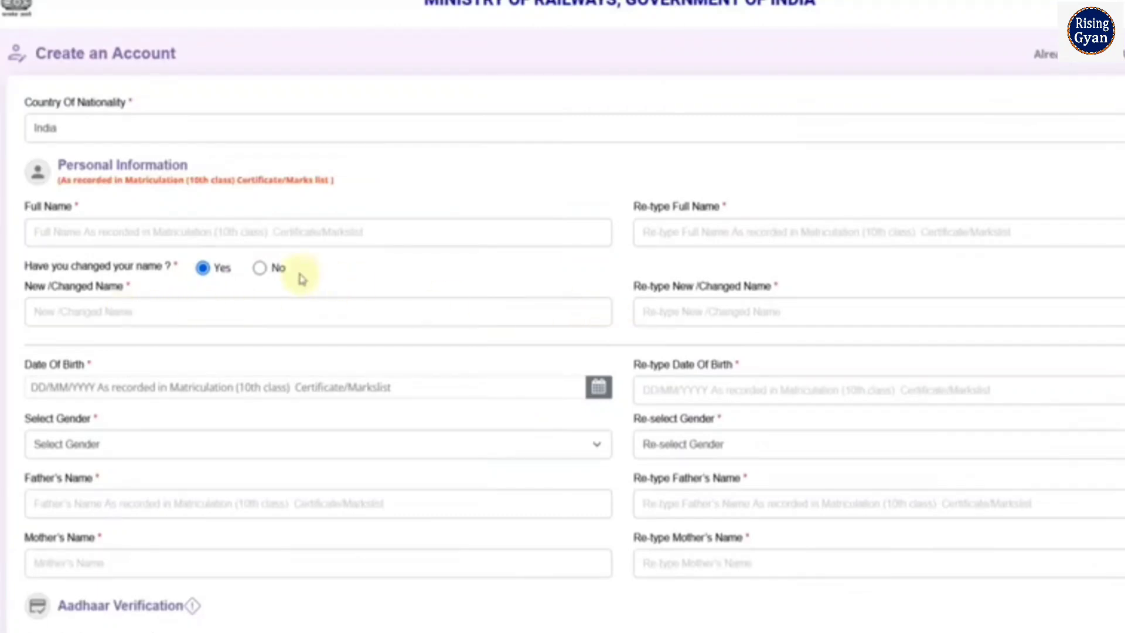
left_click(264, 270)
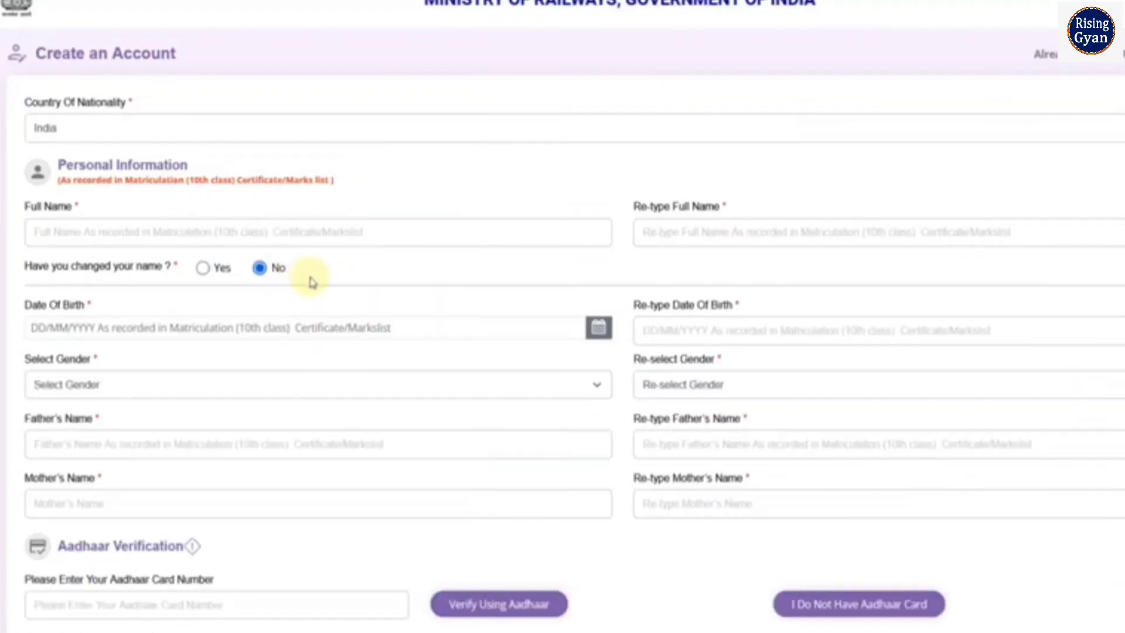
scroll(457, 281, "down", 2)
Look over the date-of-birth calendar and gender choices without picking values.
left_click(598, 250)
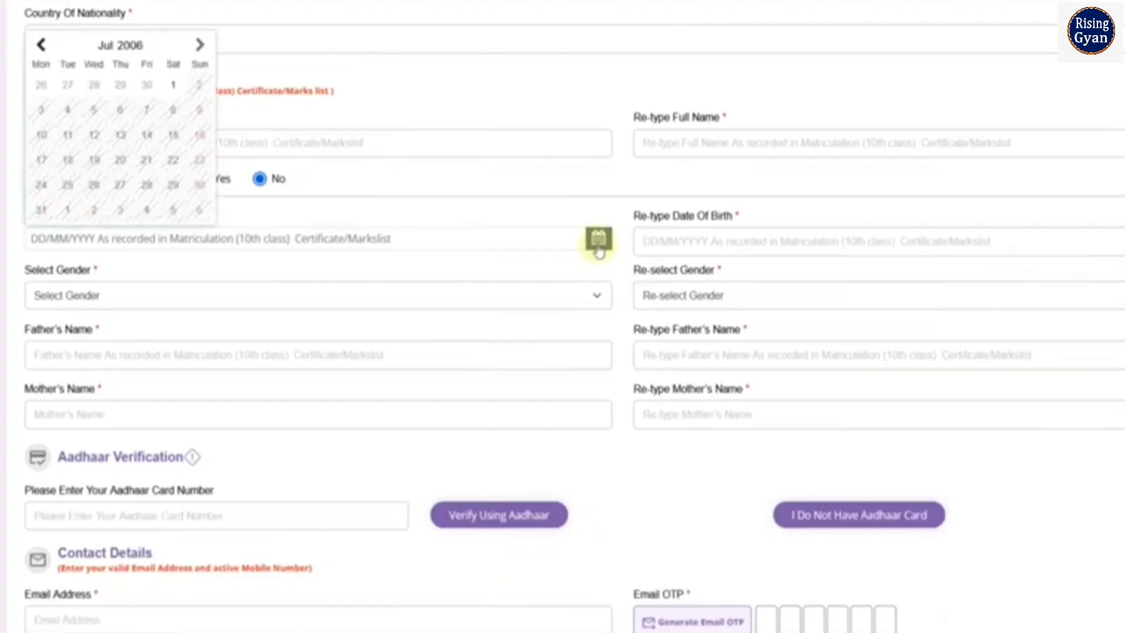
left_click(563, 268)
left_click(339, 298)
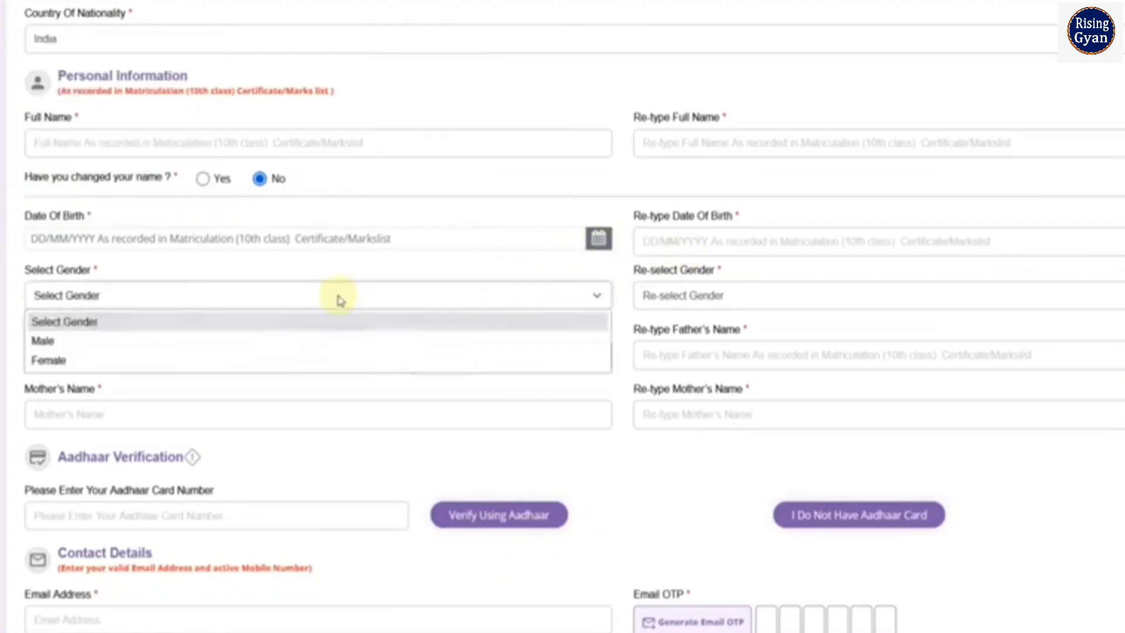
left_click(659, 459)
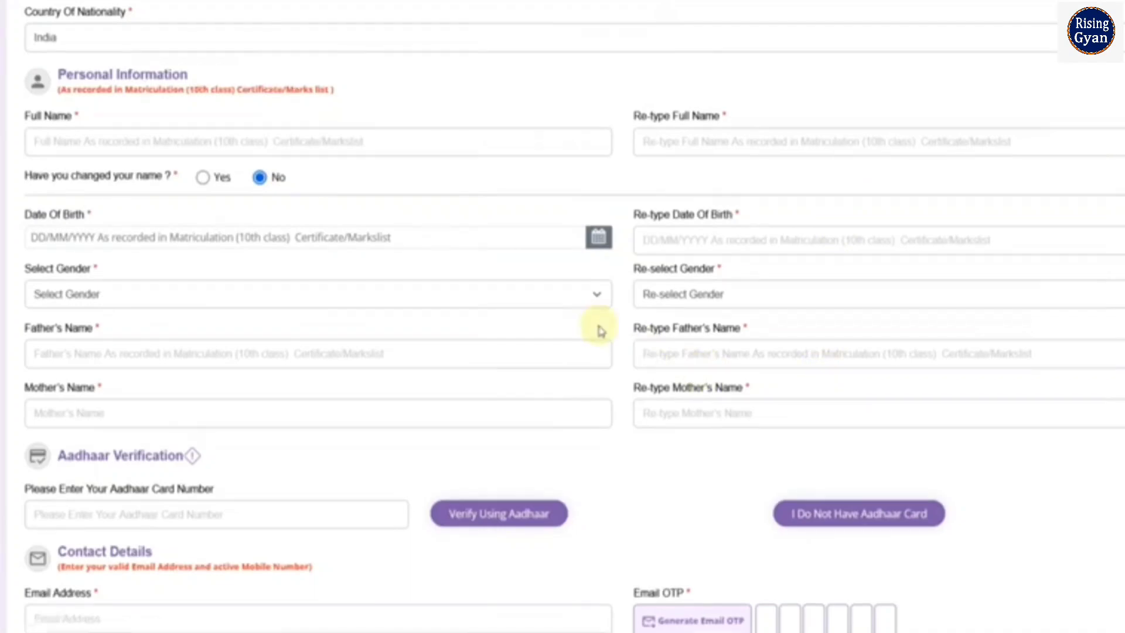
scroll(598, 328, "down", 3)
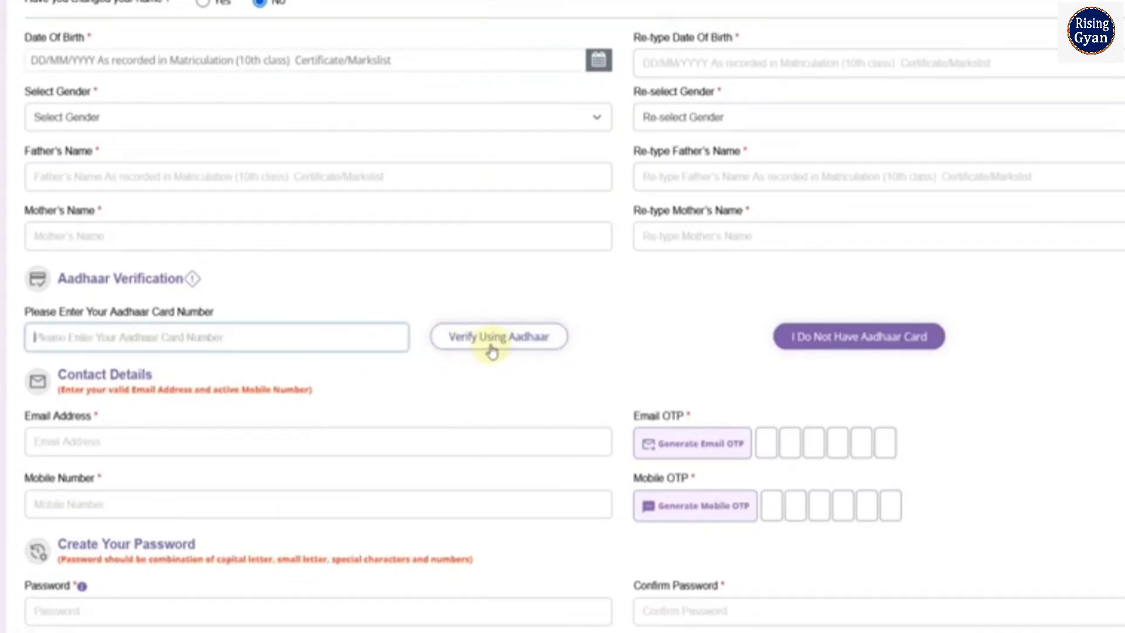
Confirm having no Aadhaar card and select Driving license as the proof of ID.
left_click(819, 341)
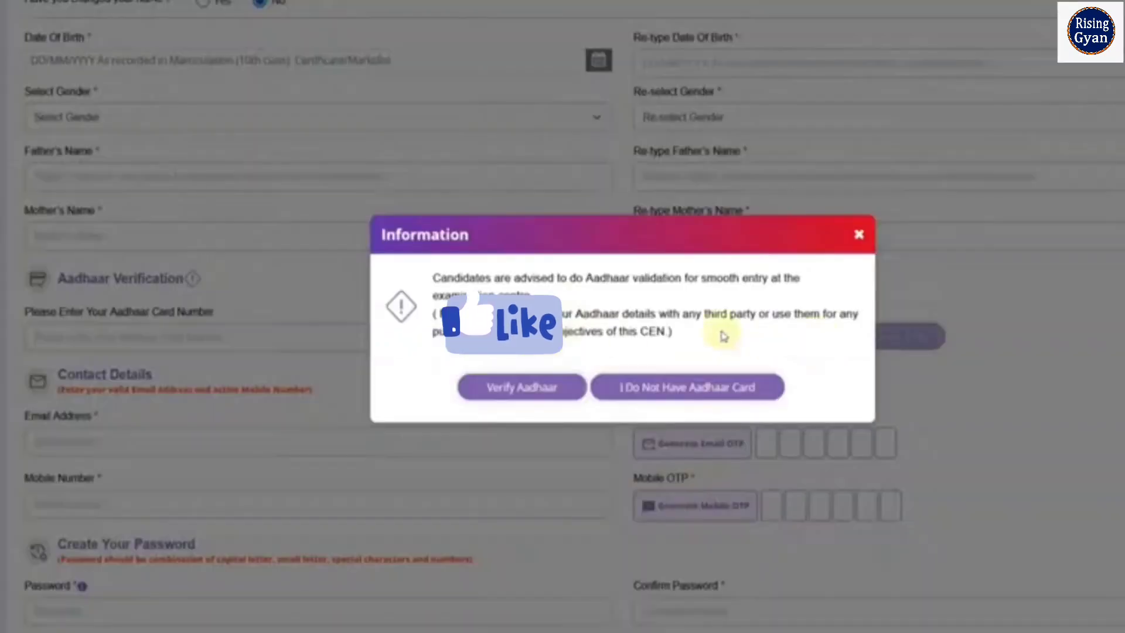
left_click(675, 396)
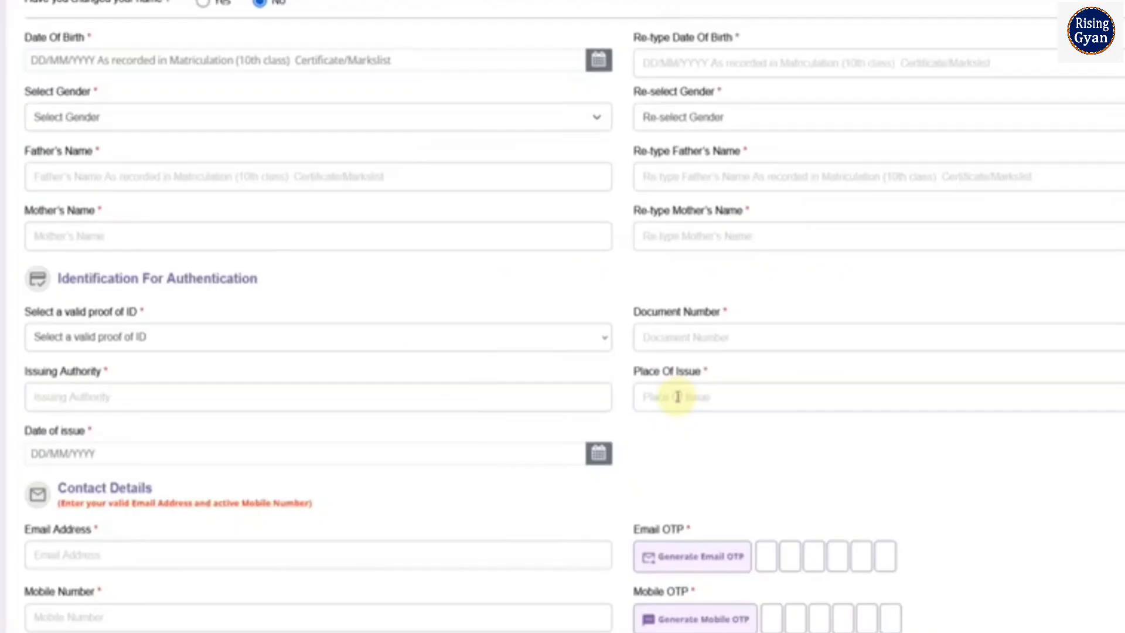
left_click(257, 346)
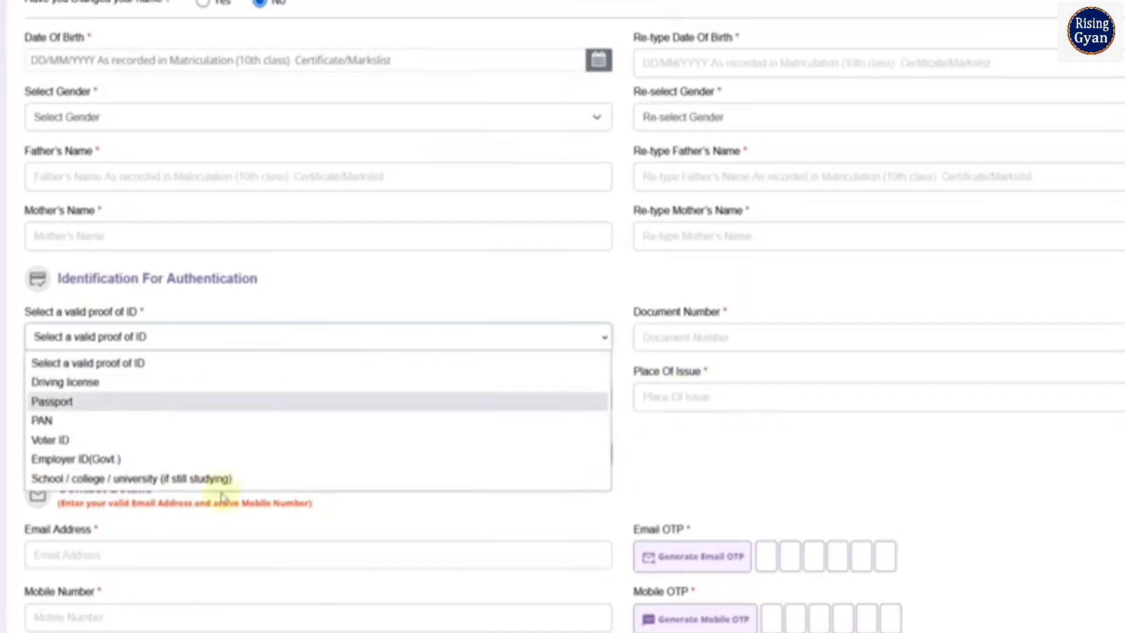
left_click(242, 384)
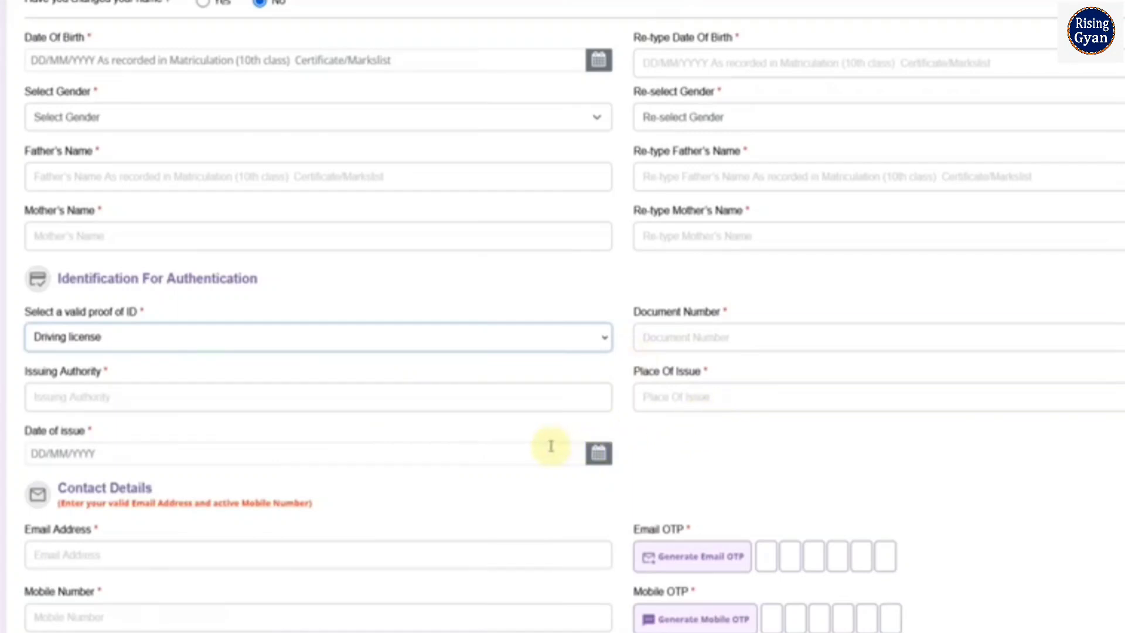
scroll(732, 411, "down", 5)
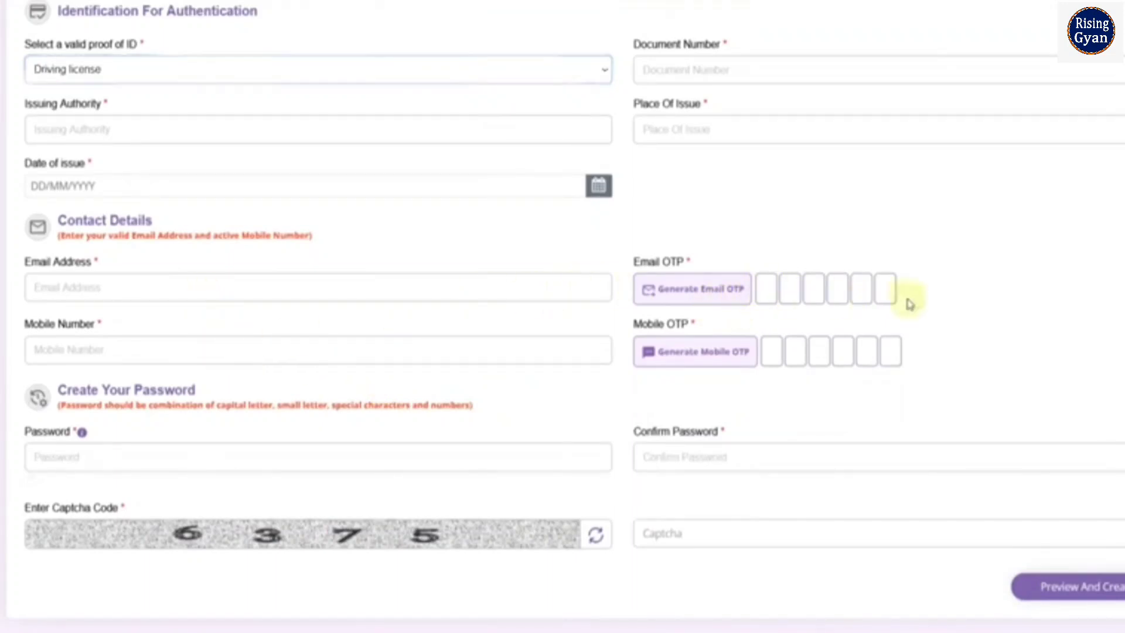
scroll(909, 304, "down", 1)
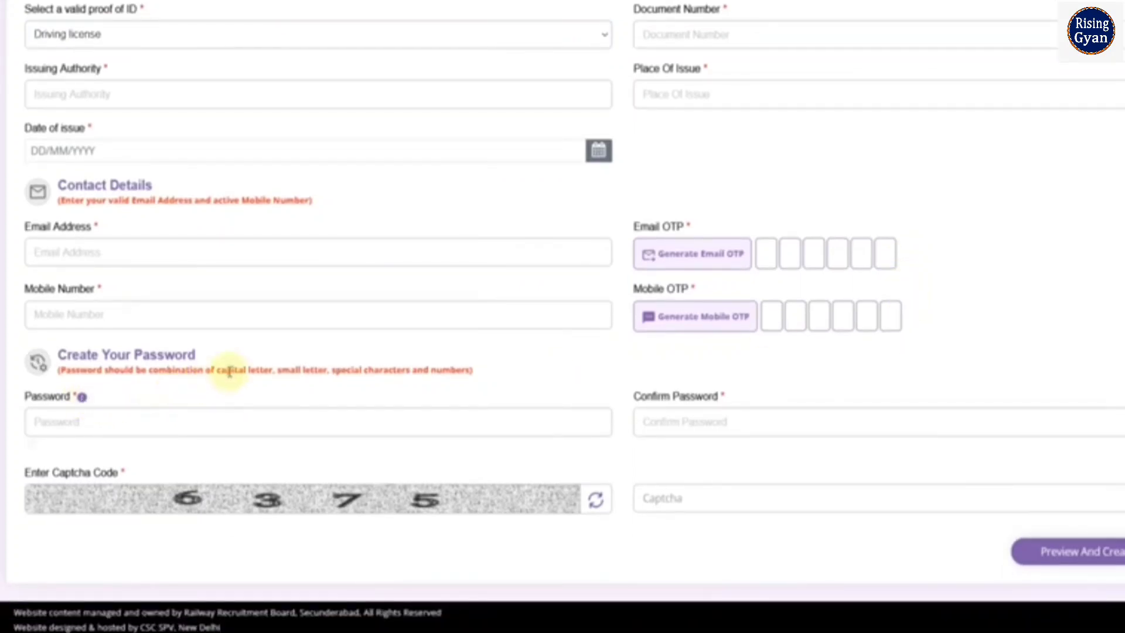
left_click_drag(300, 372, 484, 375)
left_click(497, 376)
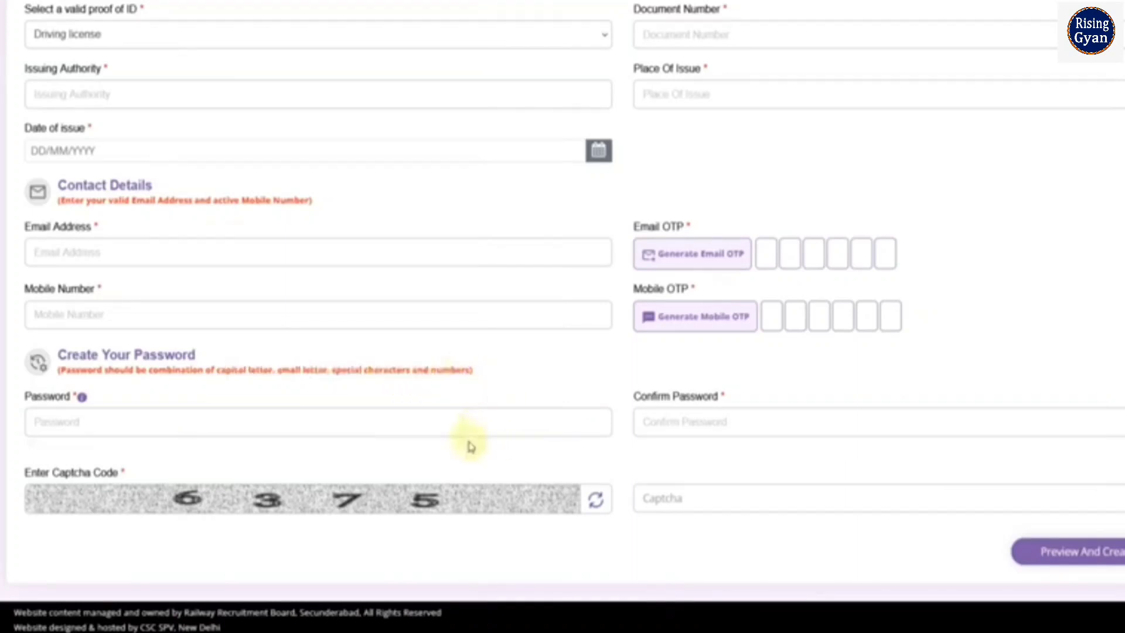
type("89")
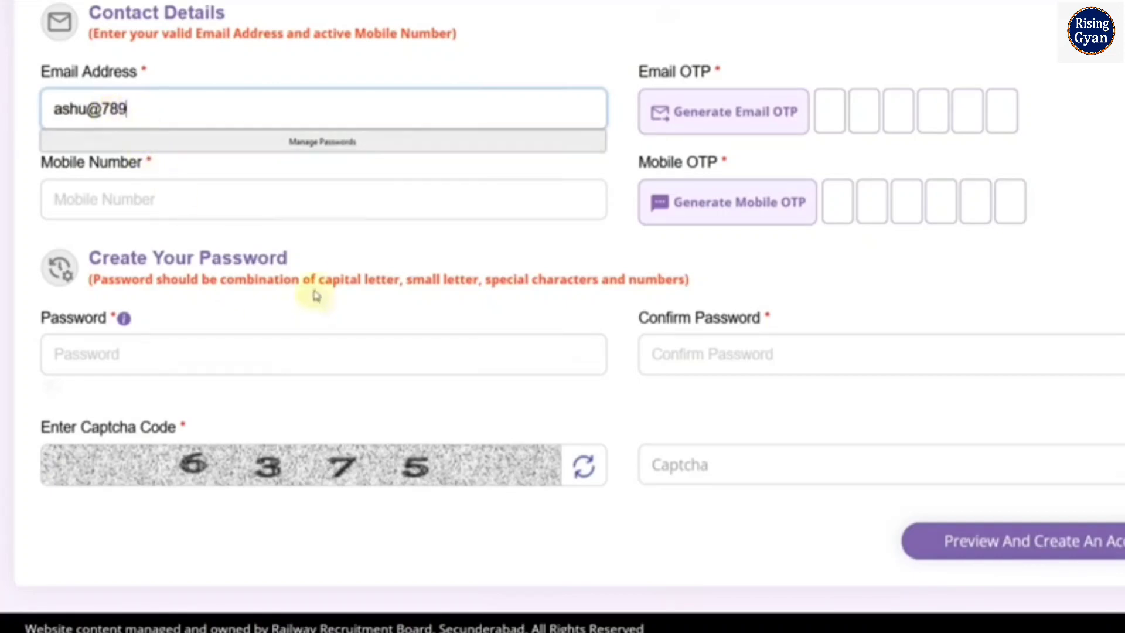
left_click(56, 109)
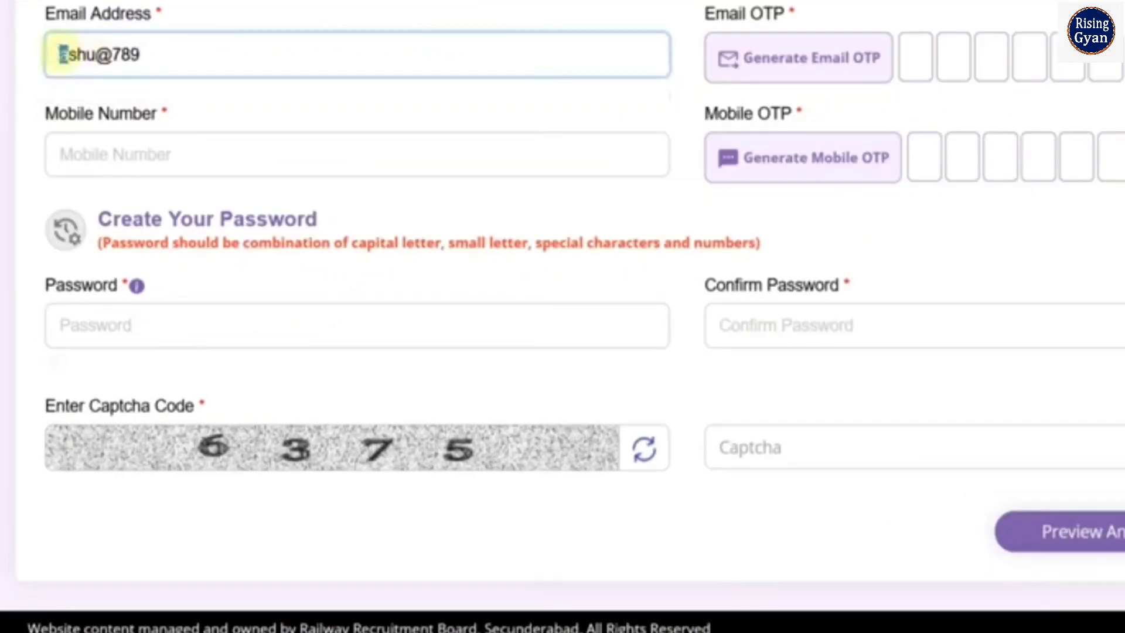
left_click(82, 55)
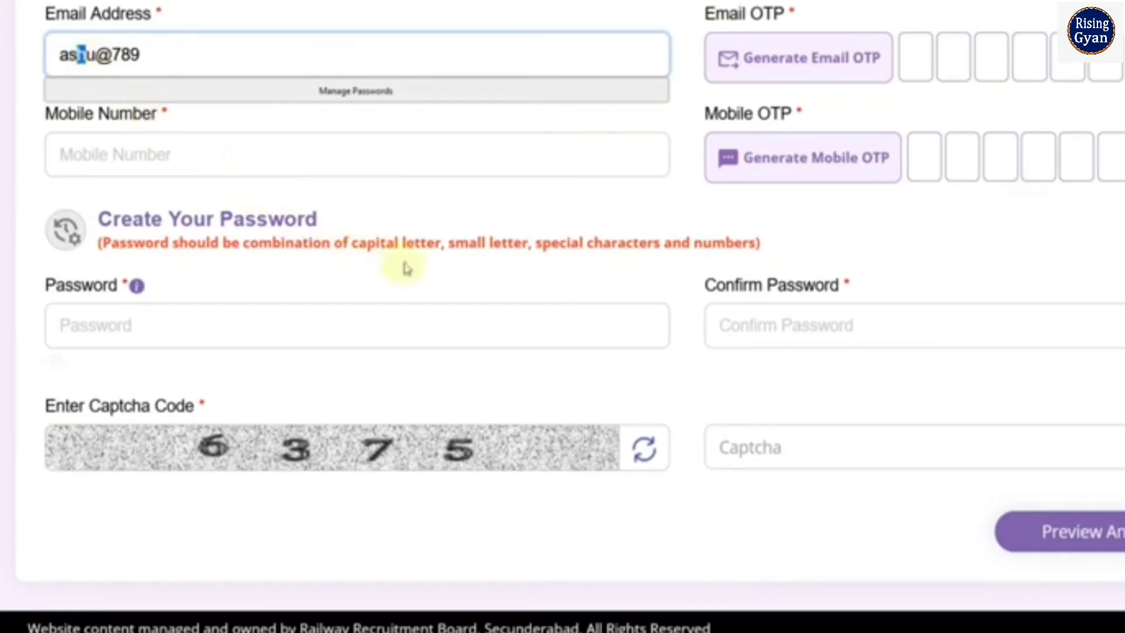
scroll(328, 236, "down", 1)
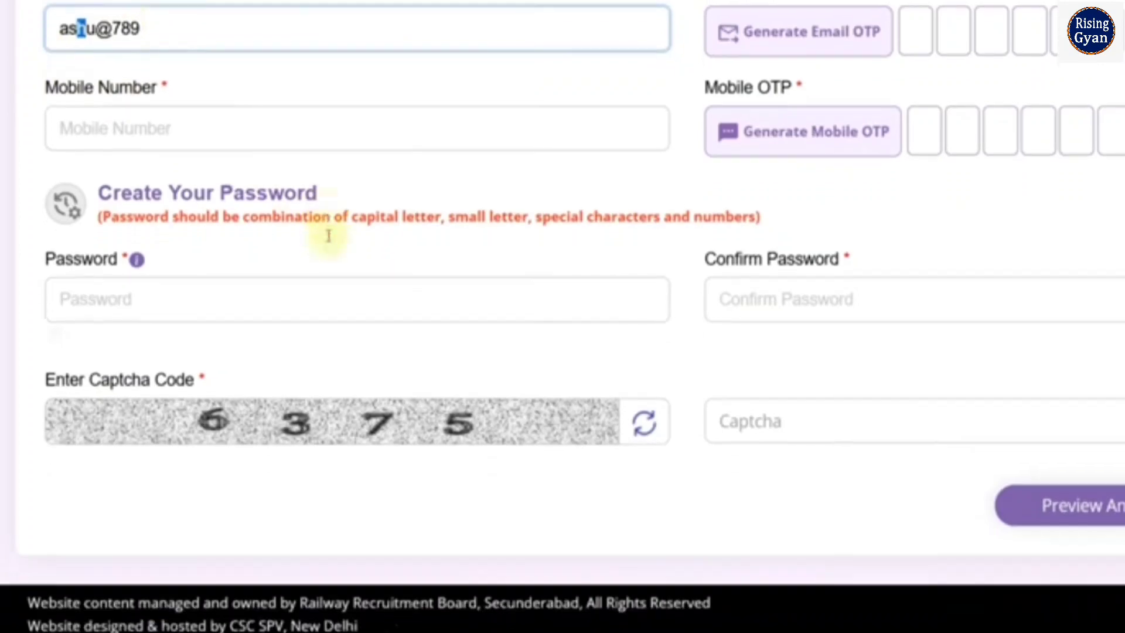
double_click(103, 29)
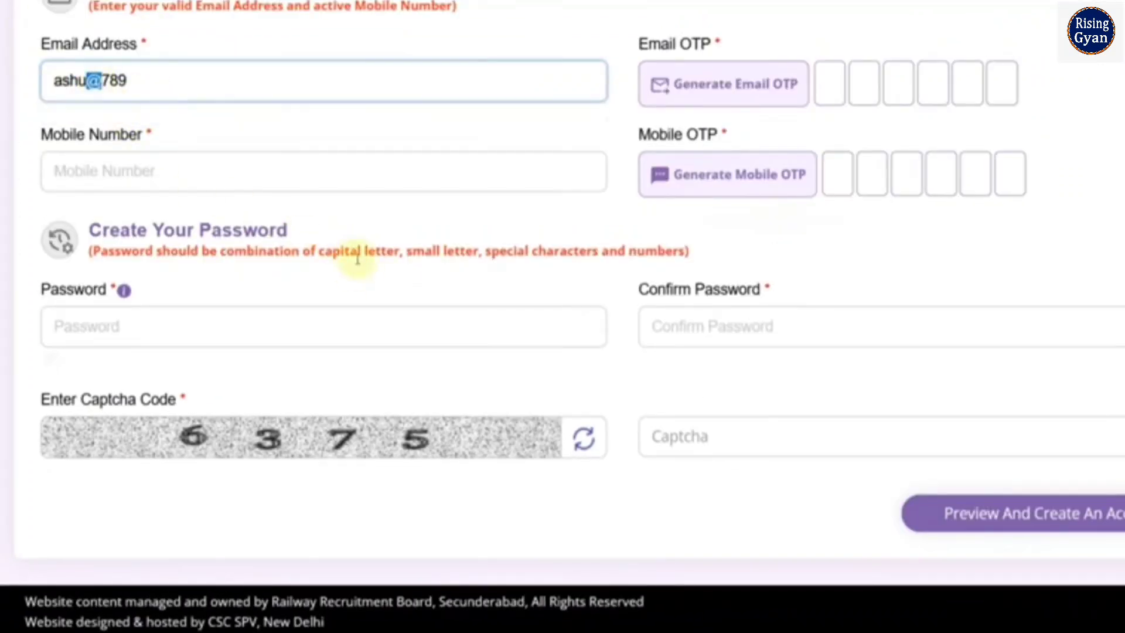
scroll(957, 366, "up", 20)
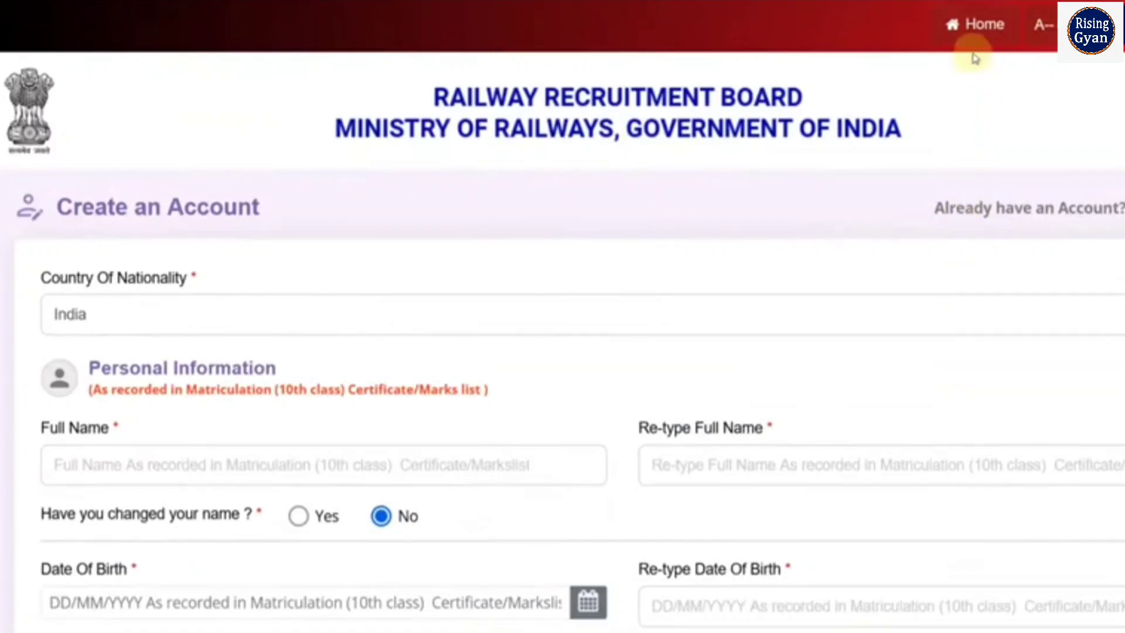
Return home and log in through Apply > Already Have An Account.
left_click(979, 28)
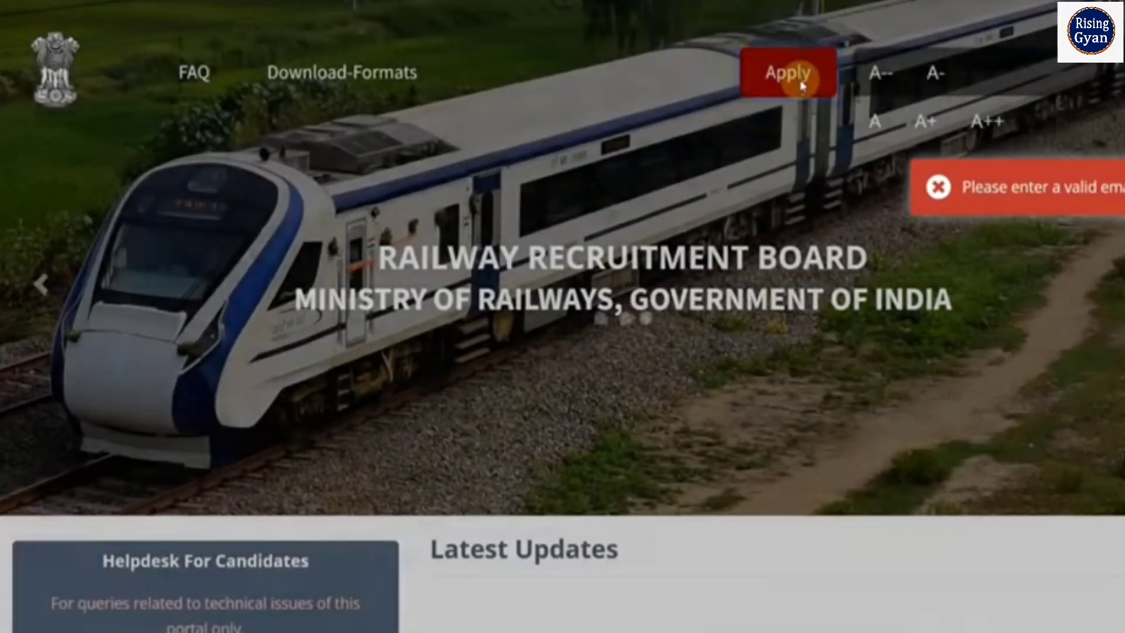
left_click(799, 76)
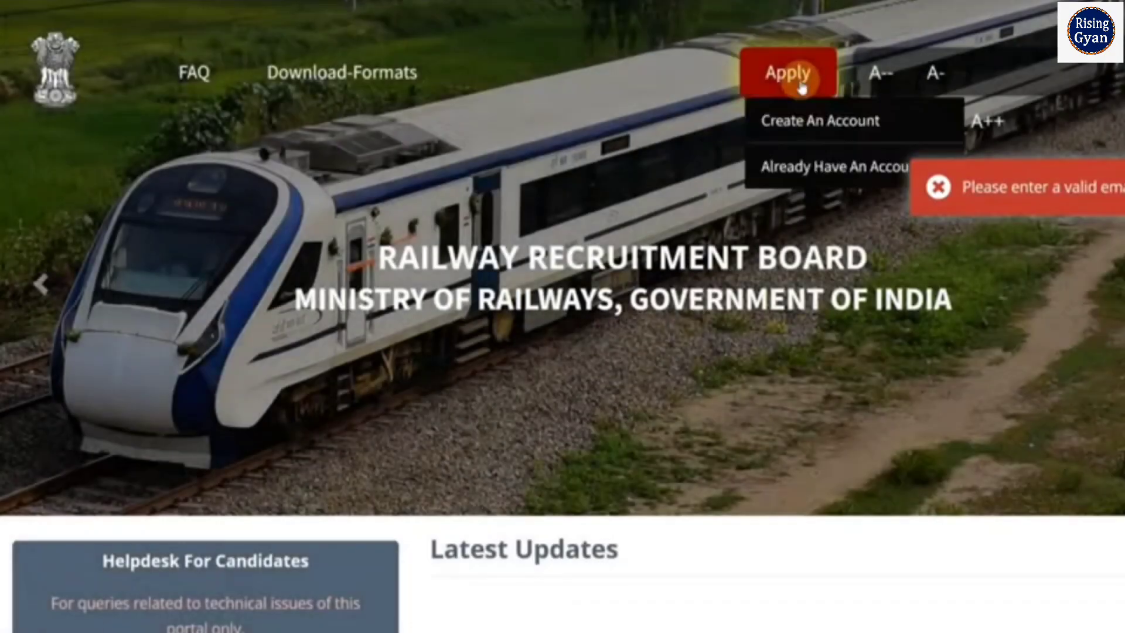
left_click(838, 167)
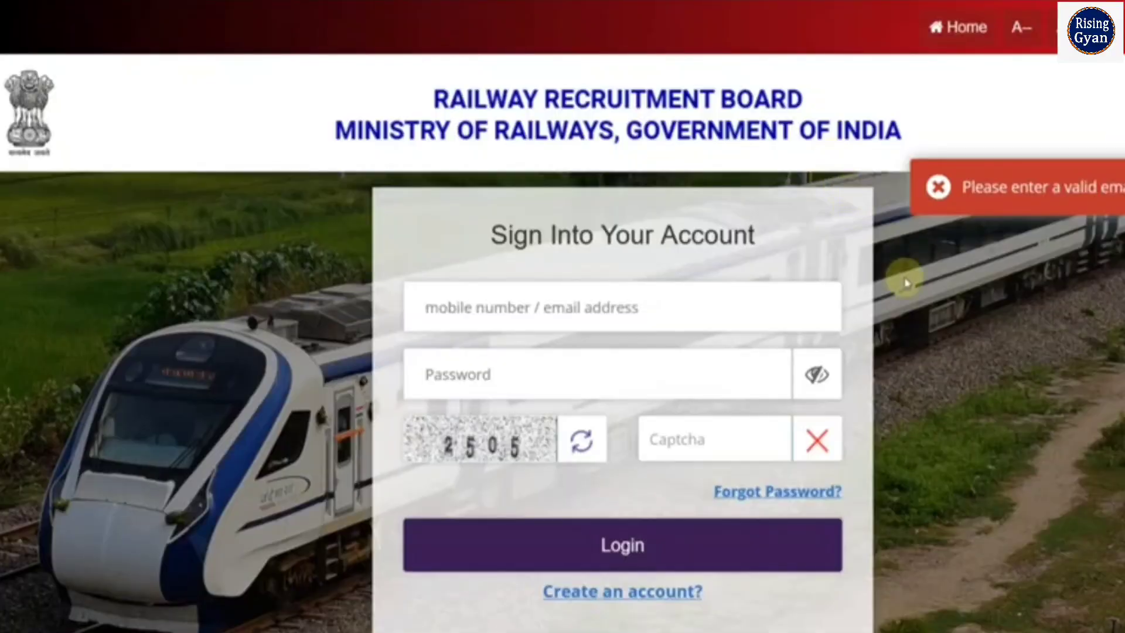
left_click(938, 187)
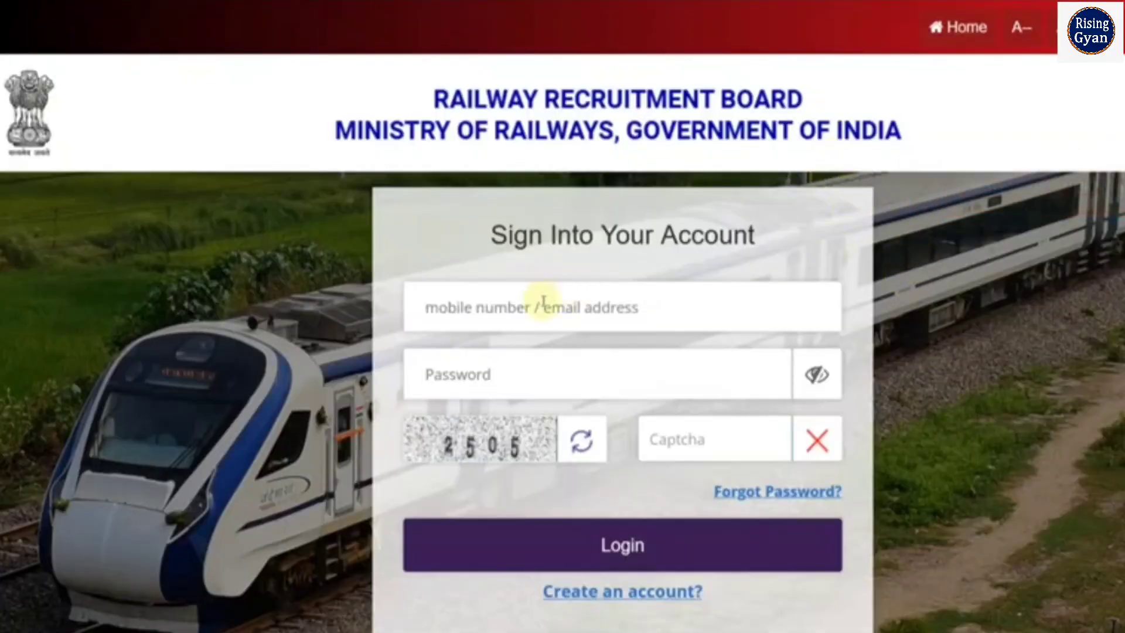
scroll(543, 303, "down", 1)
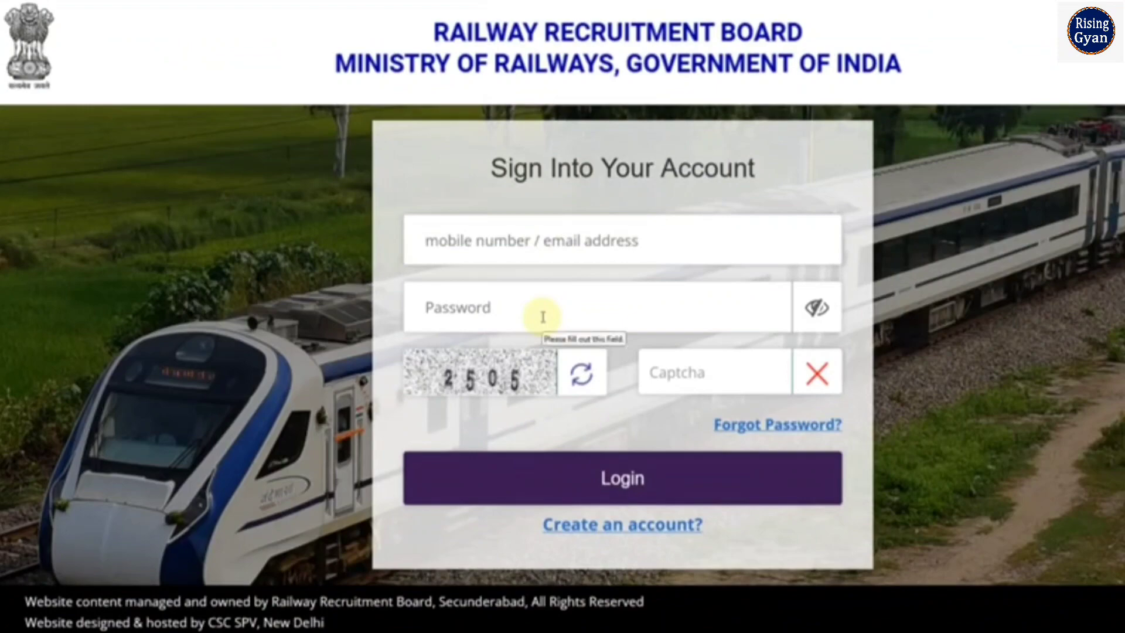
left_click(649, 480)
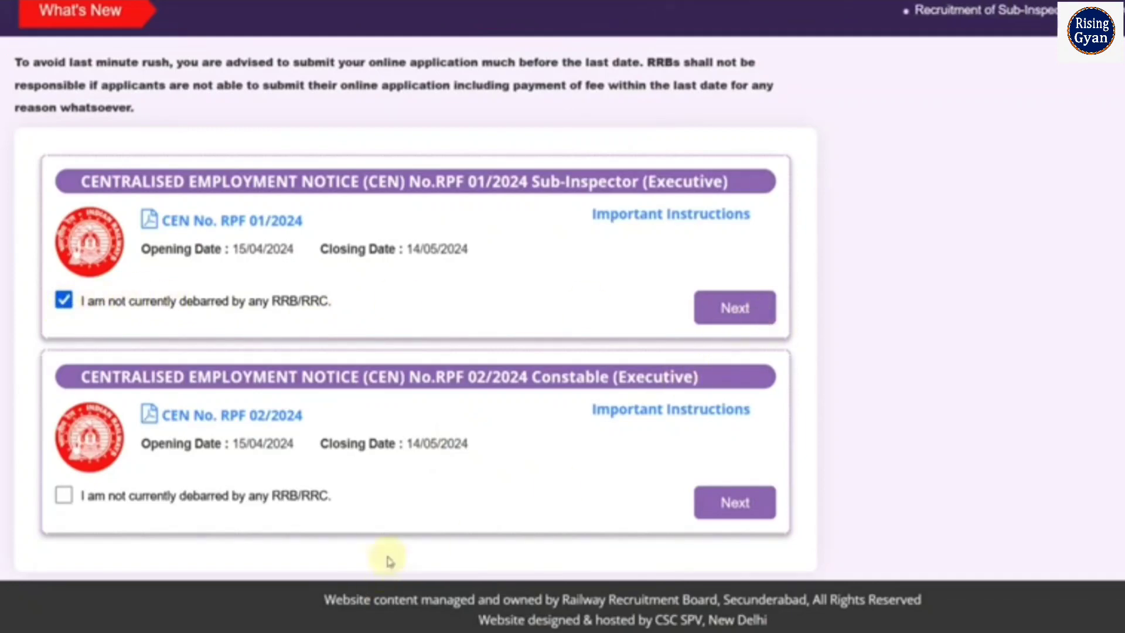
left_click(65, 498)
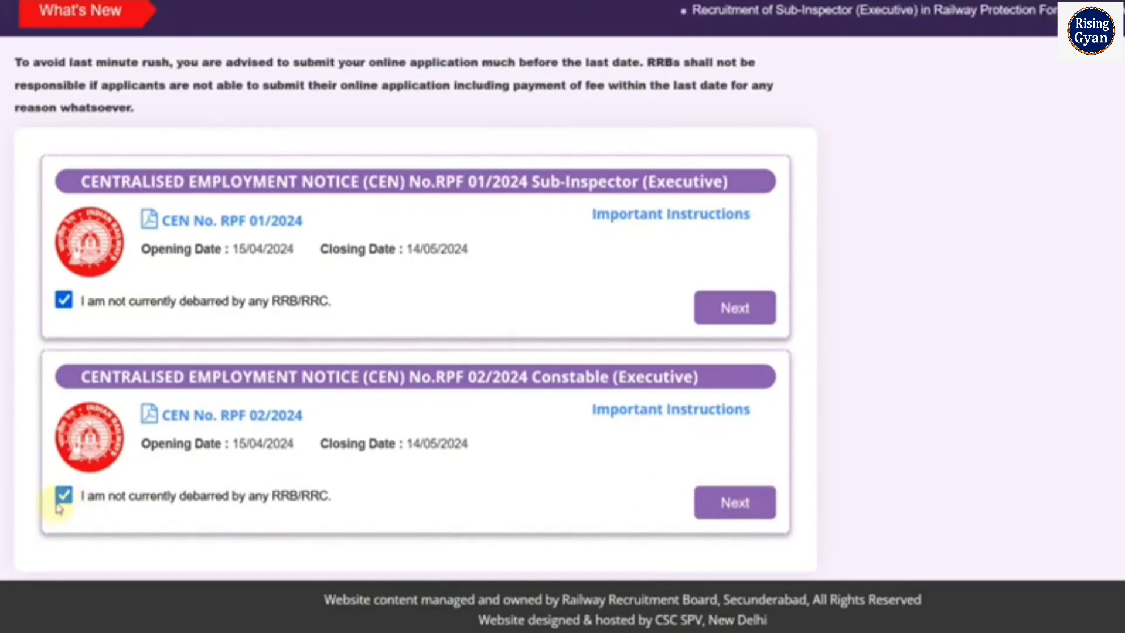
left_click(64, 498)
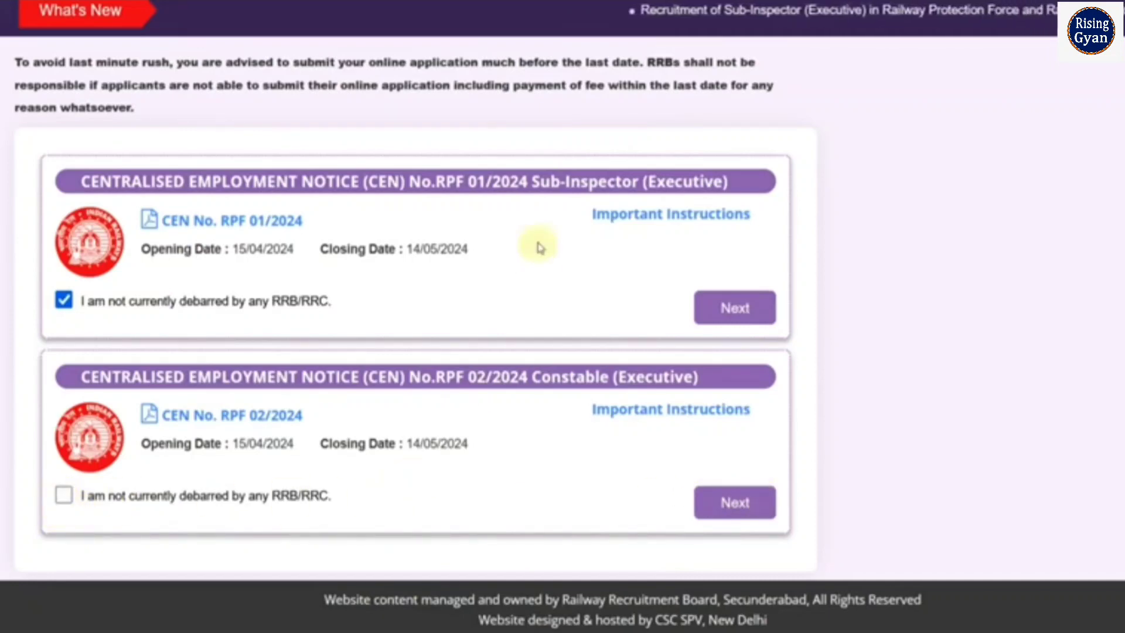
left_click(64, 300)
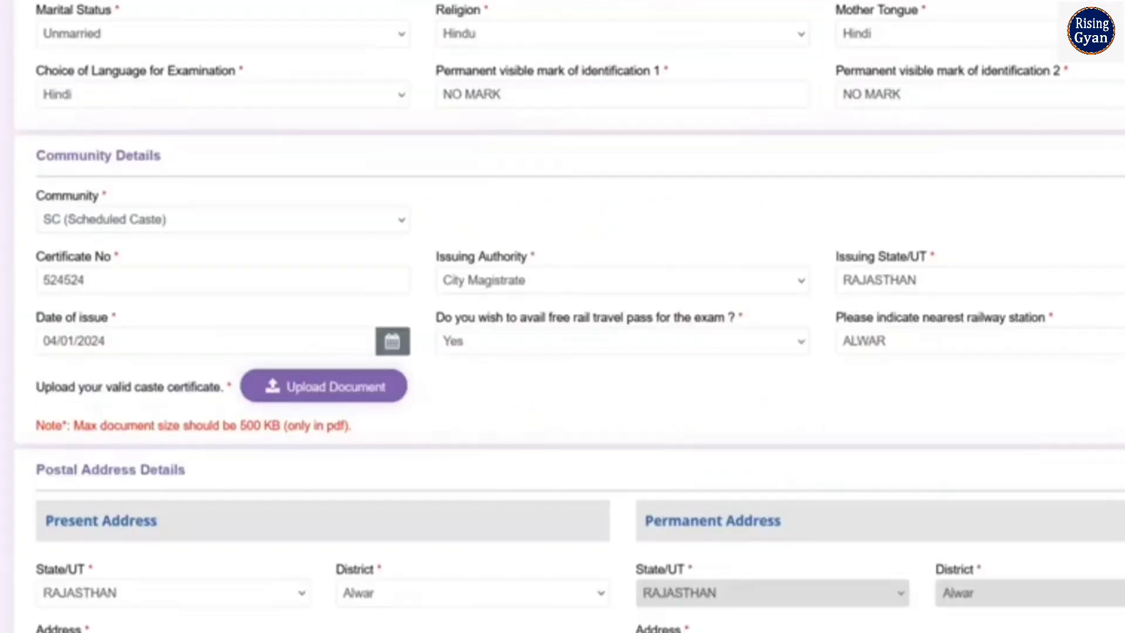
Keep Unmarried, Hindu and Hindi, then move to the identification mark field.
left_click(132, 37)
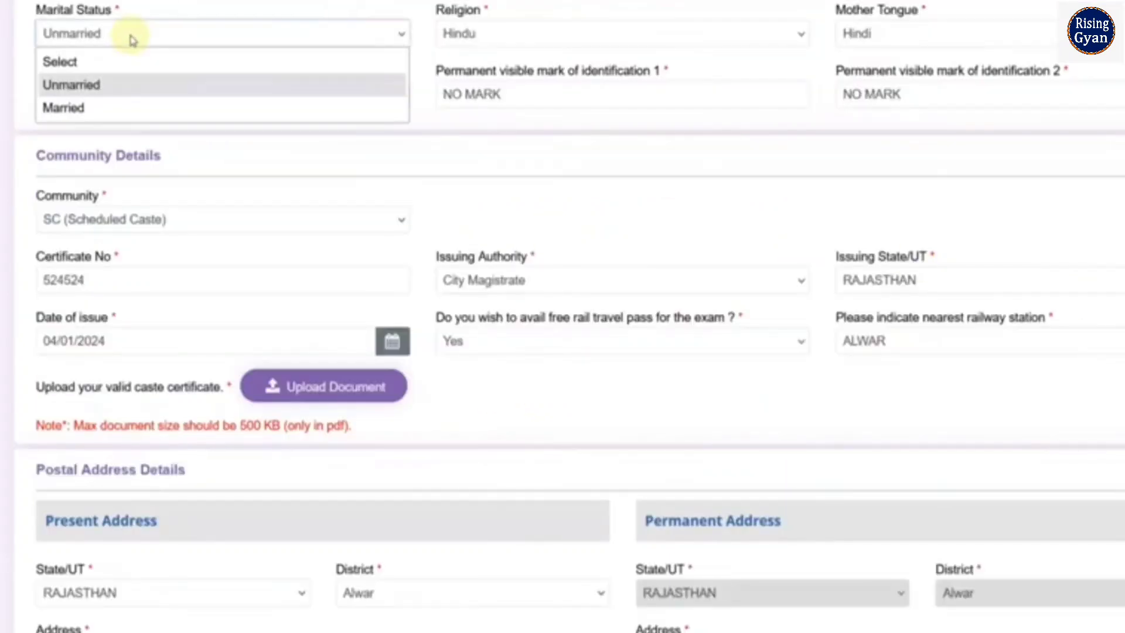
left_click(465, 36)
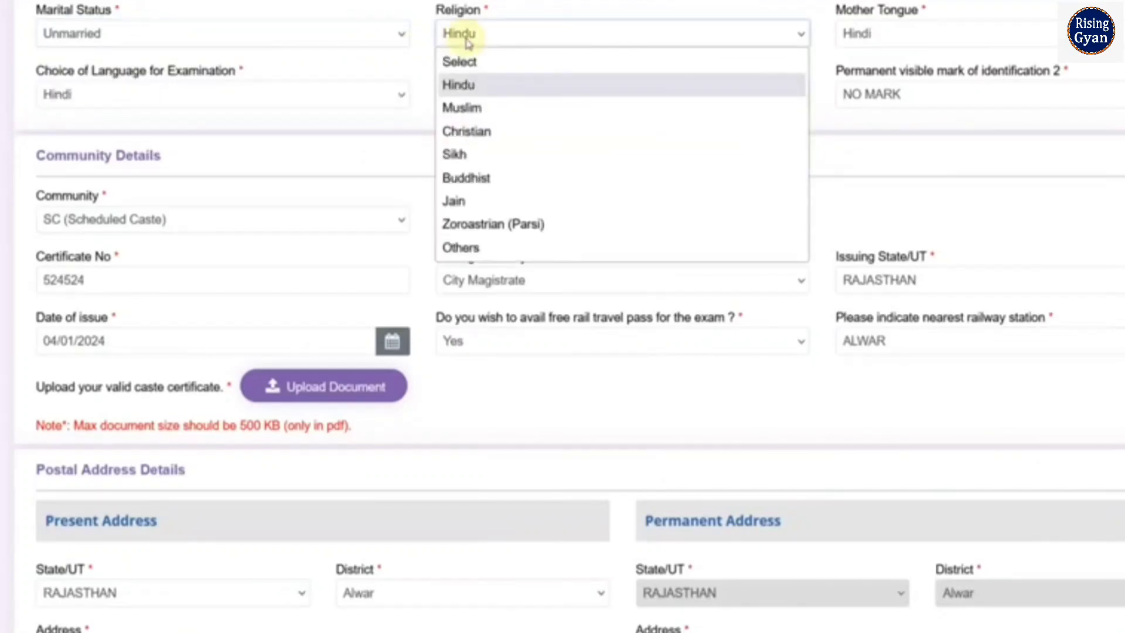
left_click(873, 35)
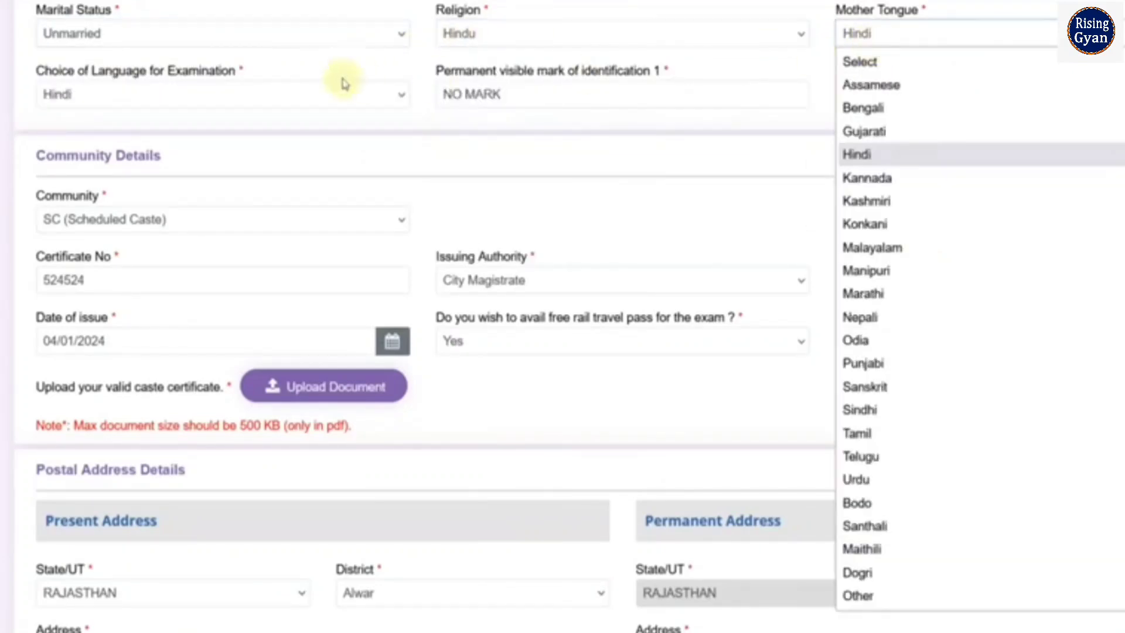
left_click(247, 92)
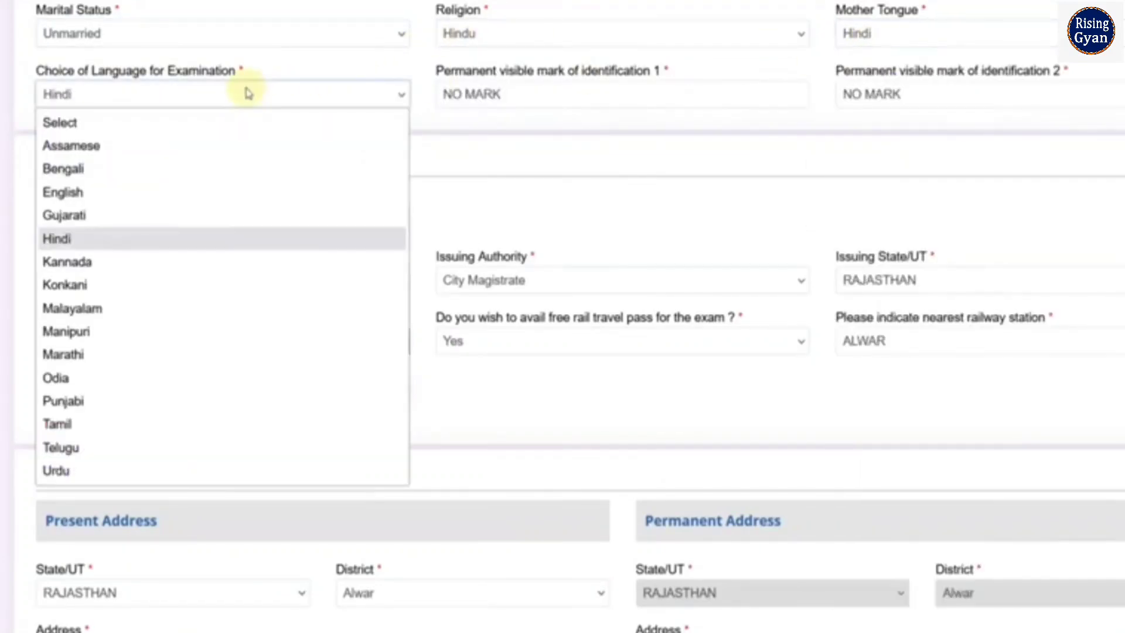
left_click(510, 98)
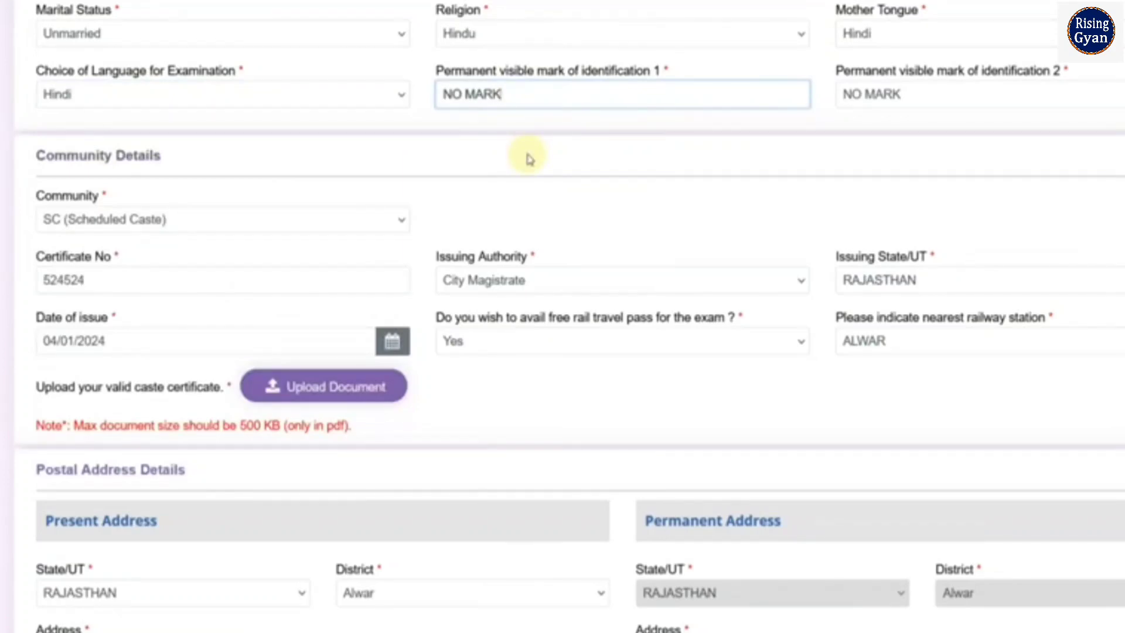
Keep SC as the community and City Magistrate as the certificate issuing authority.
left_click(138, 220)
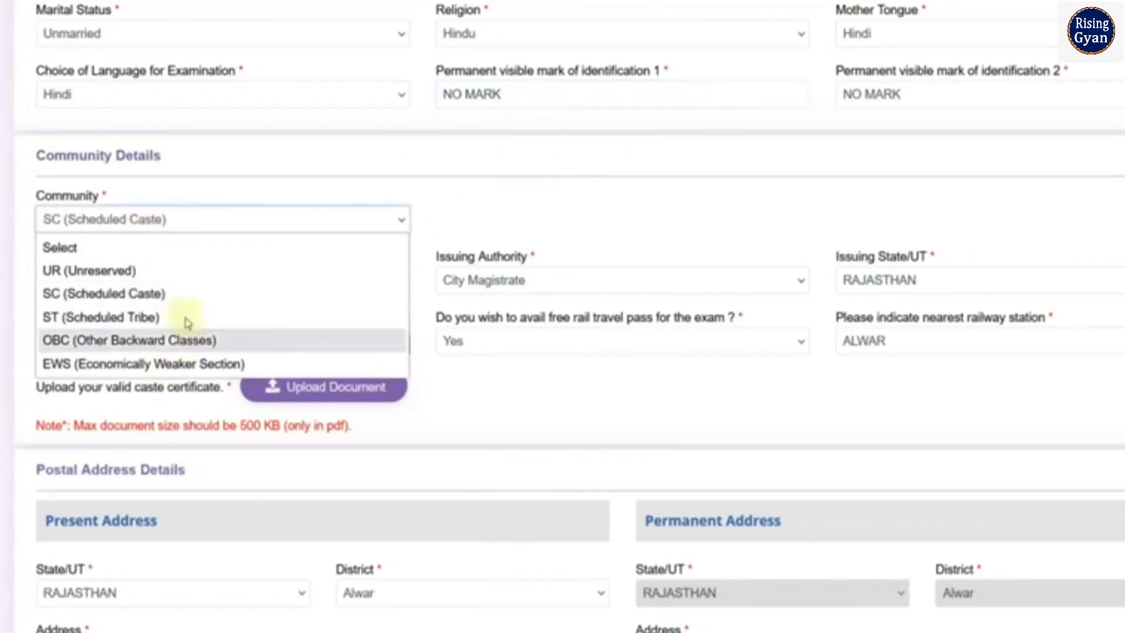
left_click(503, 214)
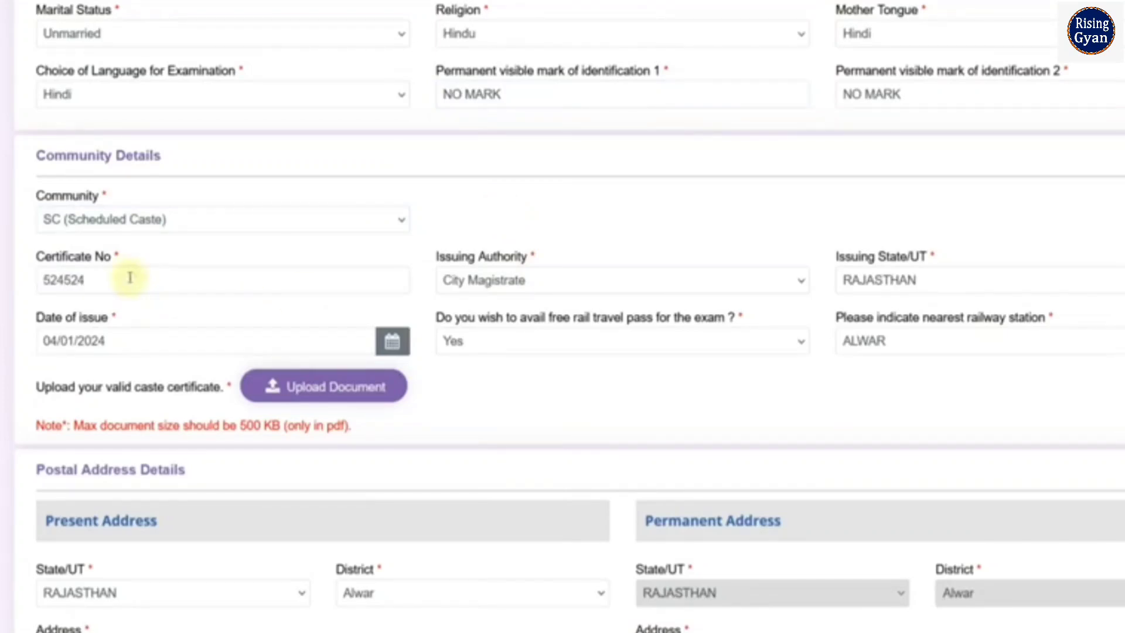
left_click(516, 281)
scroll(577, 431, "down", 3)
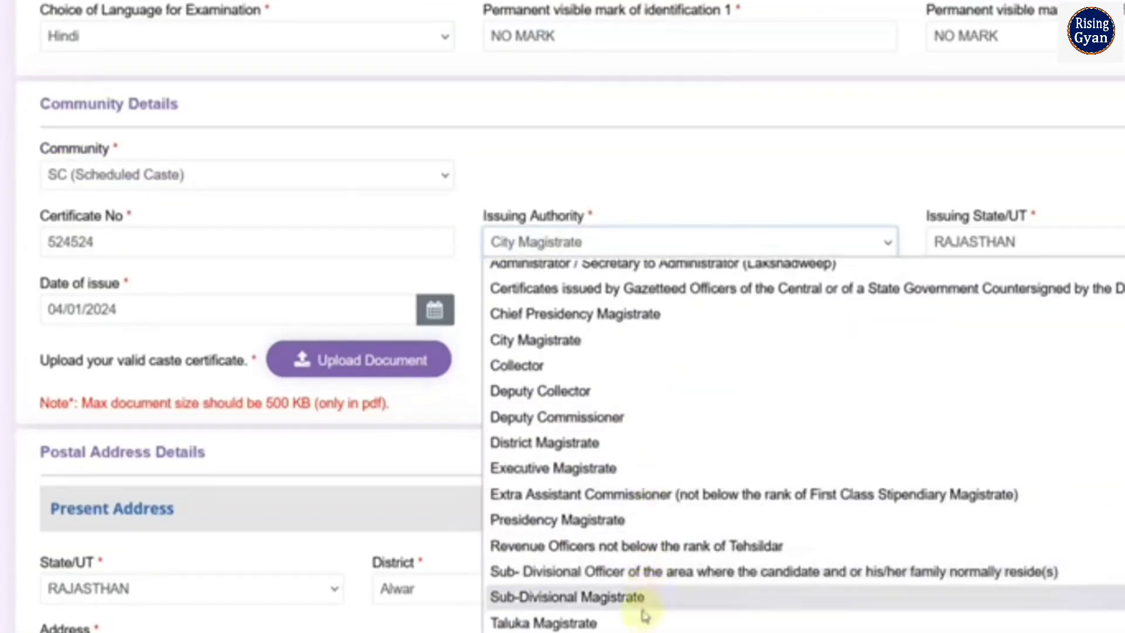
scroll(645, 604, "up", 3)
scroll(615, 414, "down", 3)
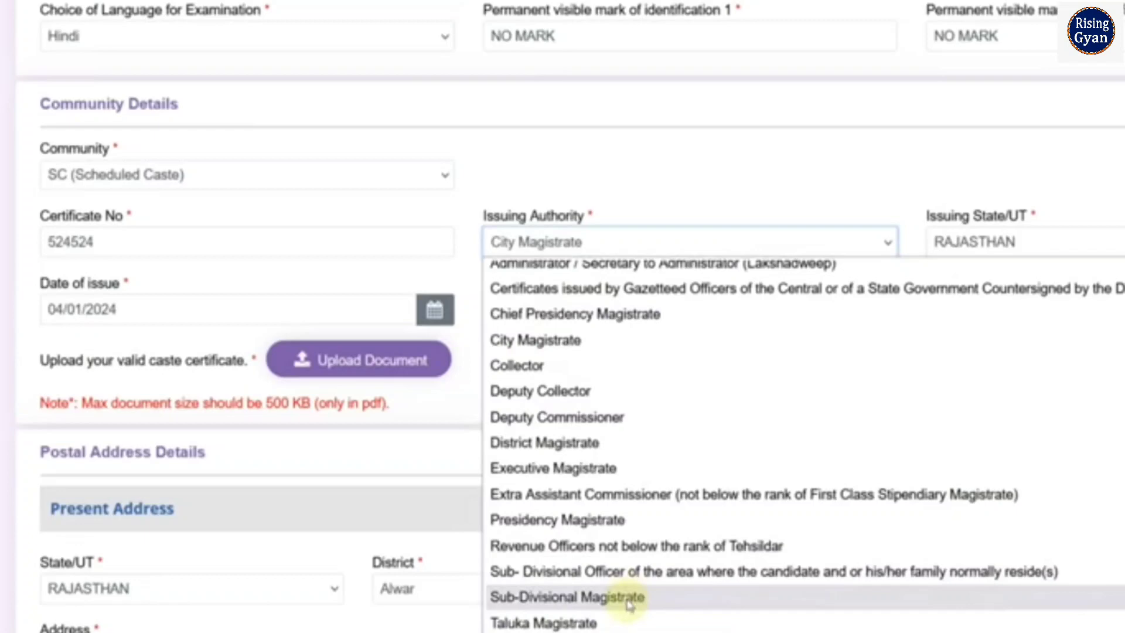
scroll(641, 580, "up", 2)
left_click(849, 238)
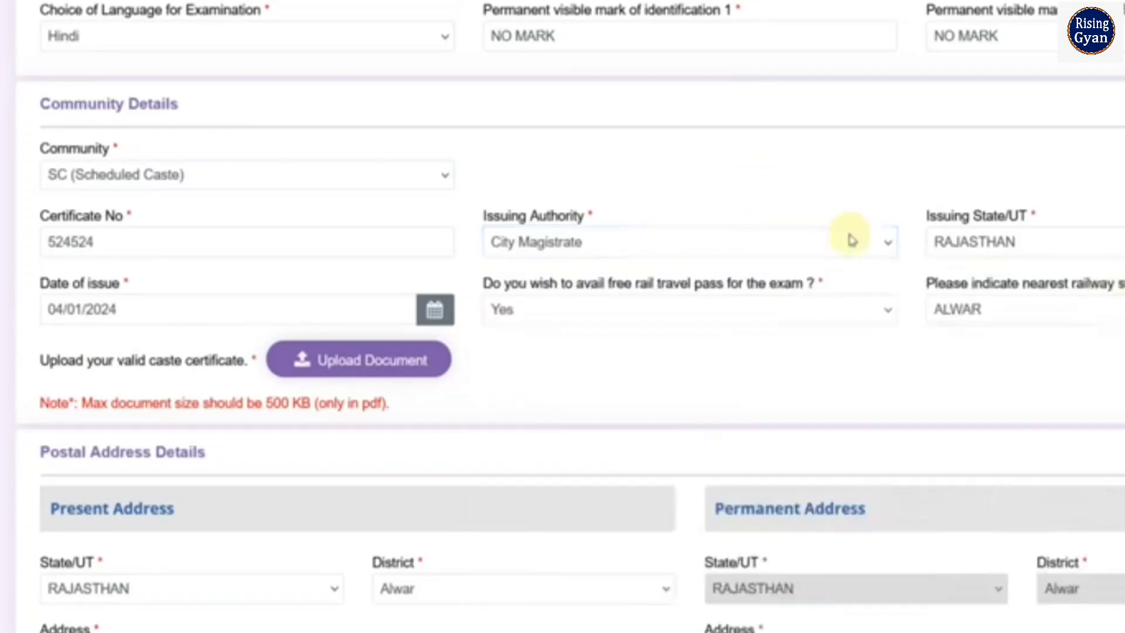
Keep RAJASTHAN as the issuing state and Yes for the free rail pass.
left_click(1044, 244)
left_click(731, 191)
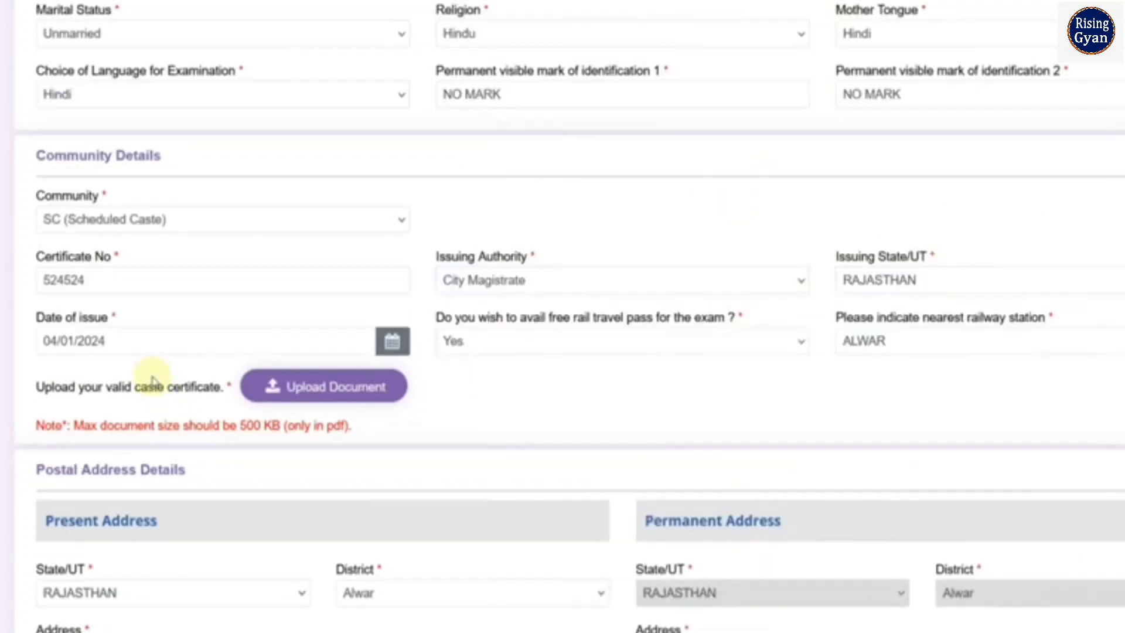
left_click(531, 348)
left_click(833, 387)
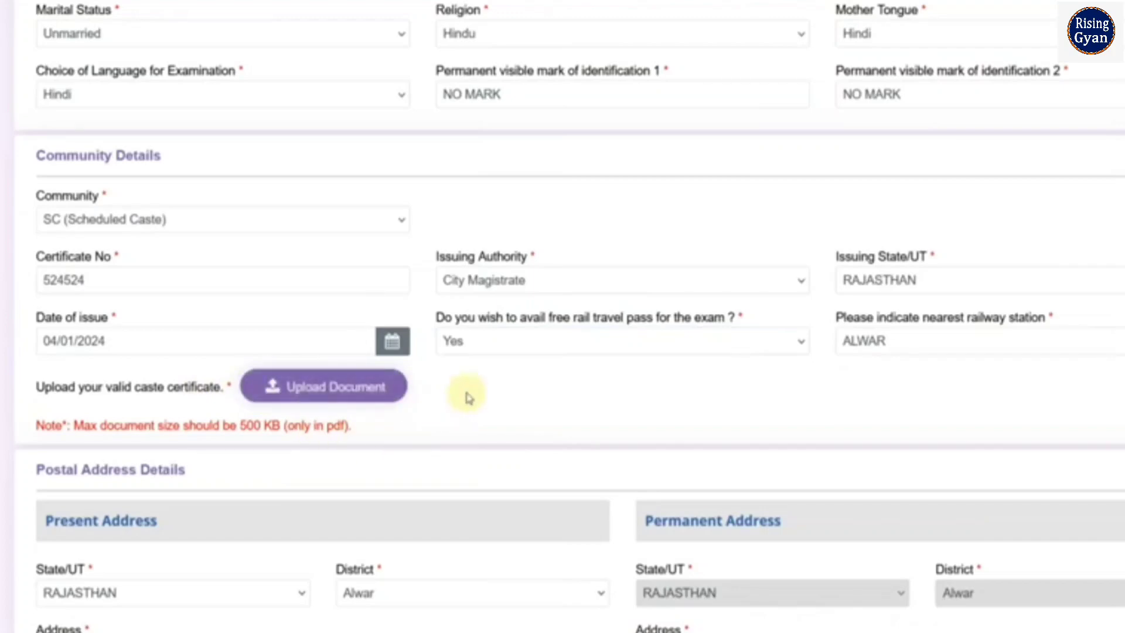
scroll(469, 398, "down", 4)
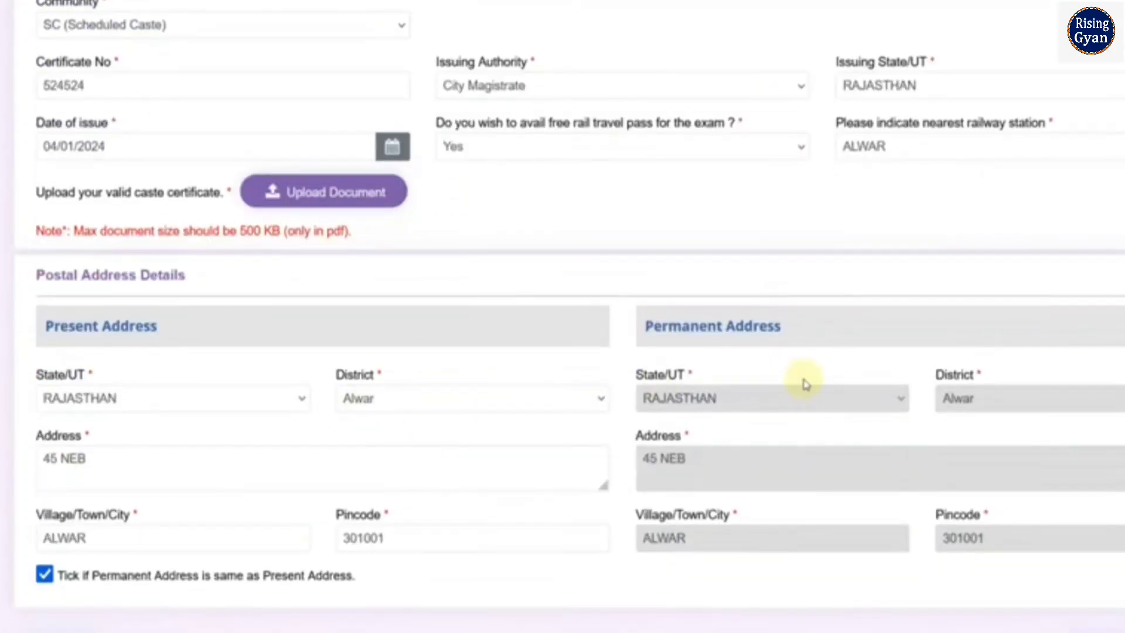
scroll(803, 381, "down", 2)
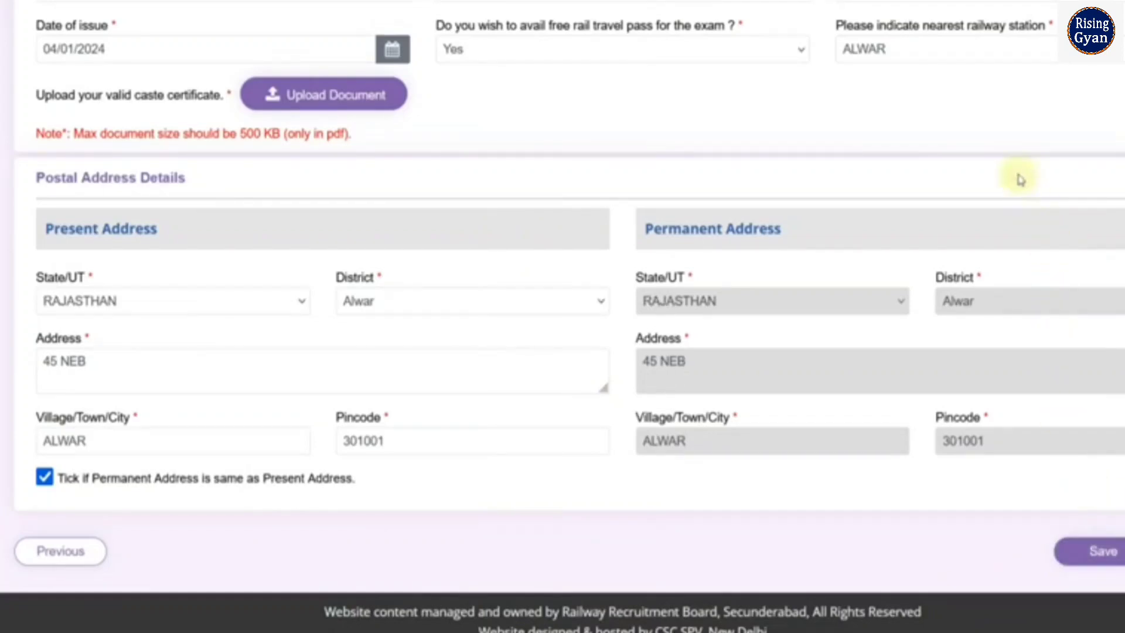
Try the ex-serviceman defence questions, then set the ex-serviceman answer back to No.
scroll(734, 218, "down", 2)
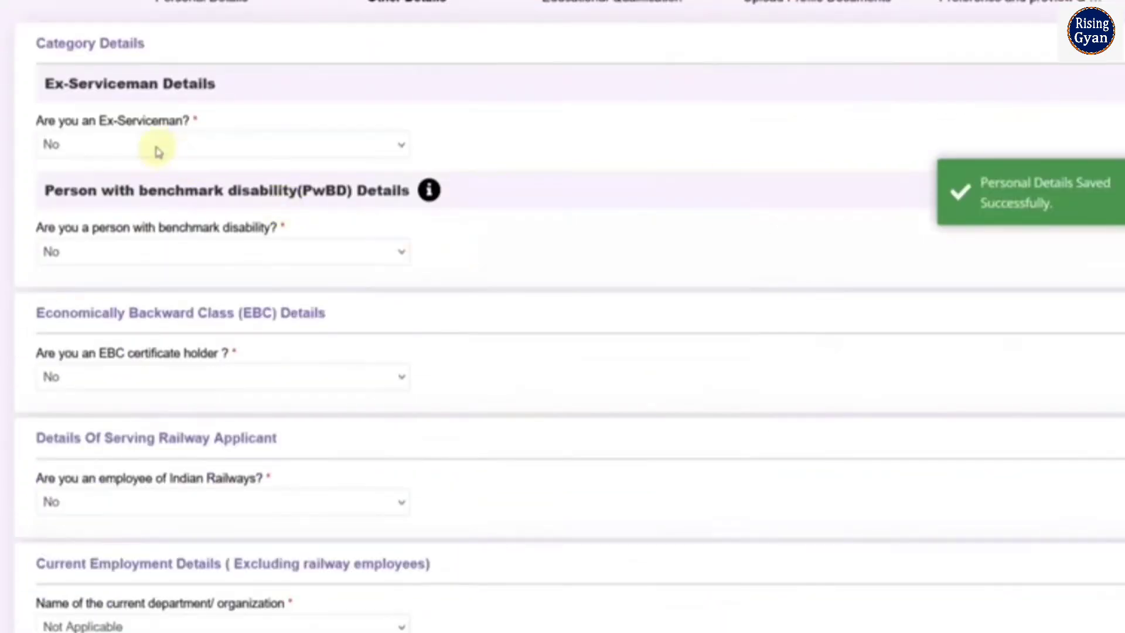
left_click(156, 147)
left_click(136, 196)
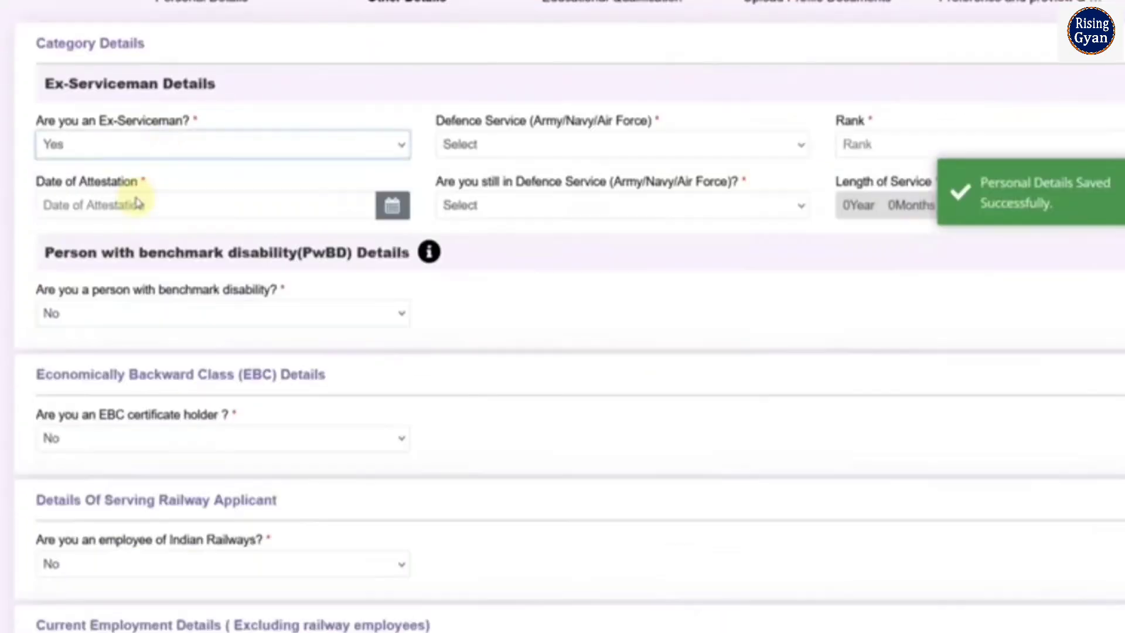
left_click(558, 151)
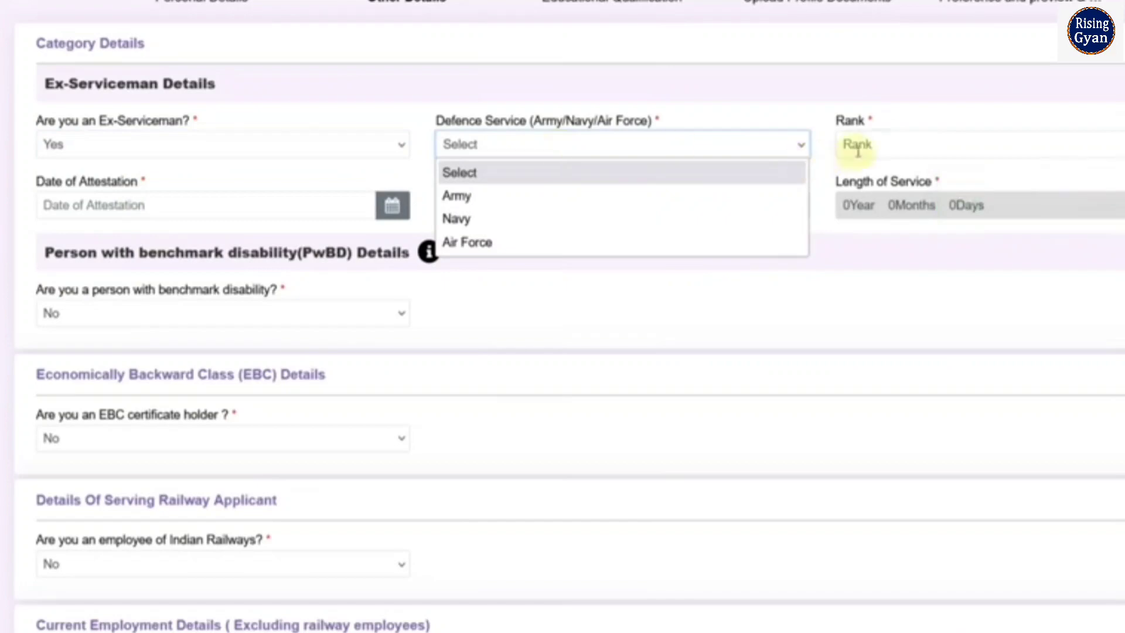
left_click(859, 149)
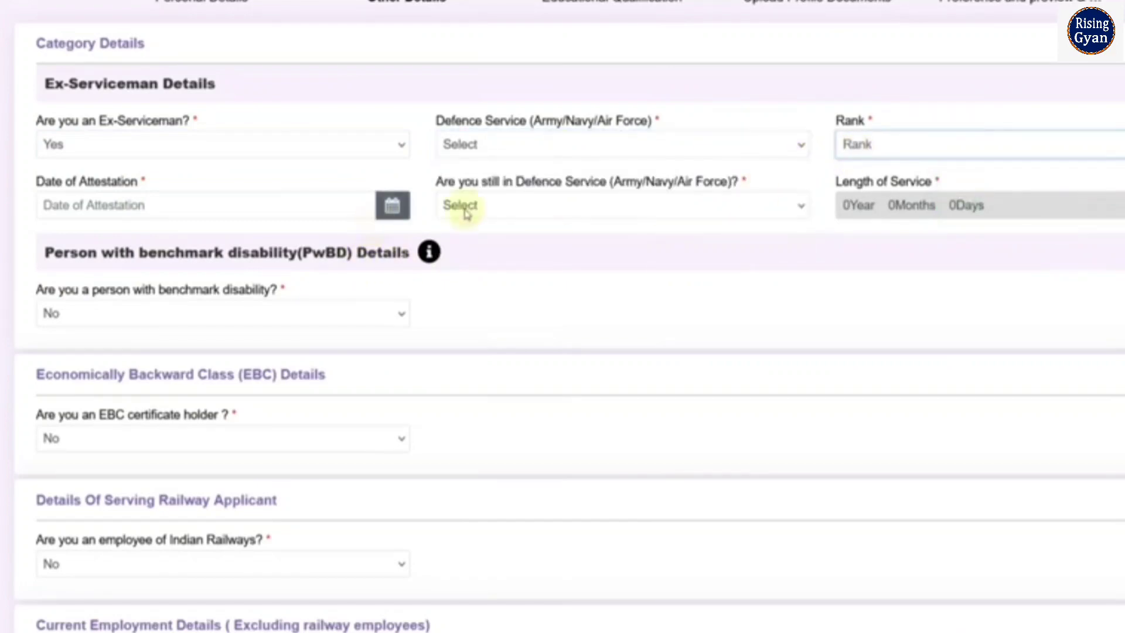
left_click(529, 210)
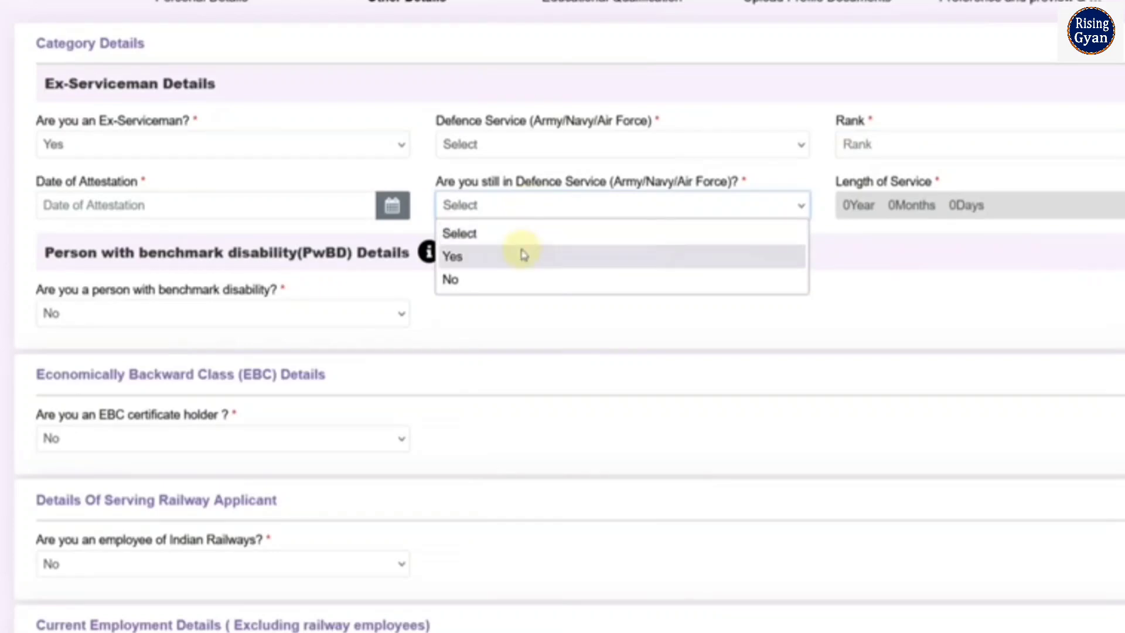
left_click(516, 281)
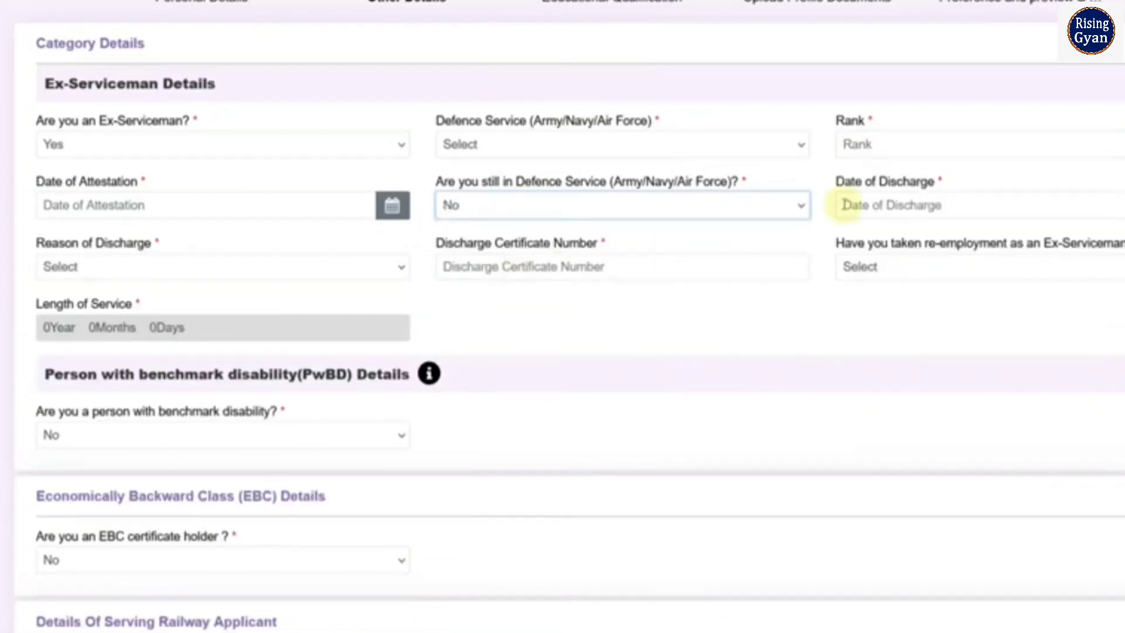
left_click(163, 273)
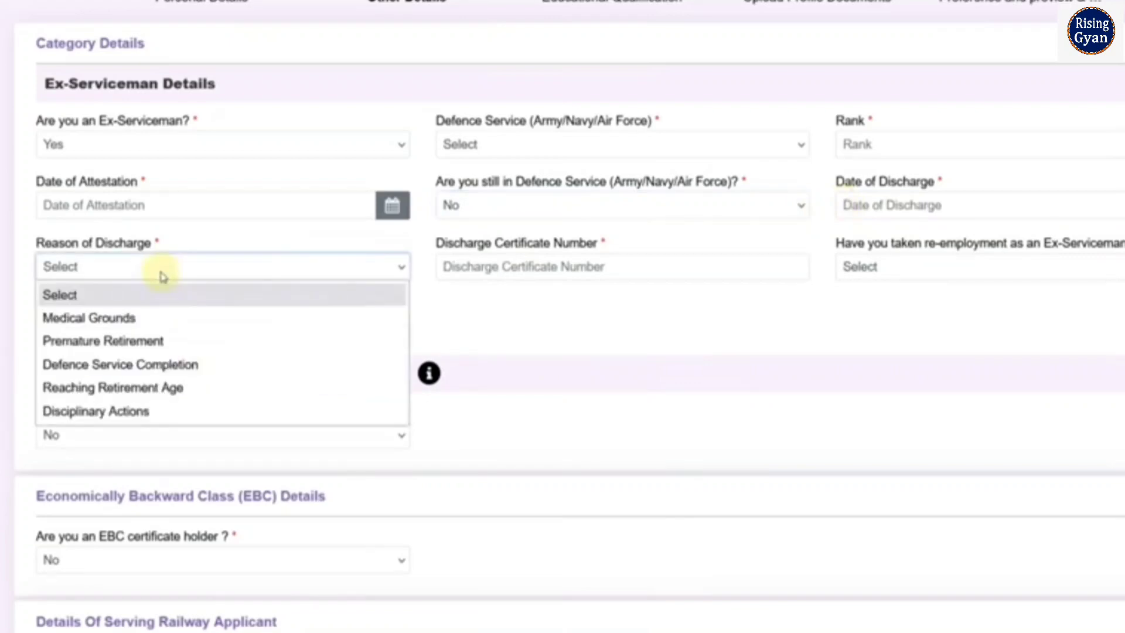
left_click(164, 146)
left_click(161, 218)
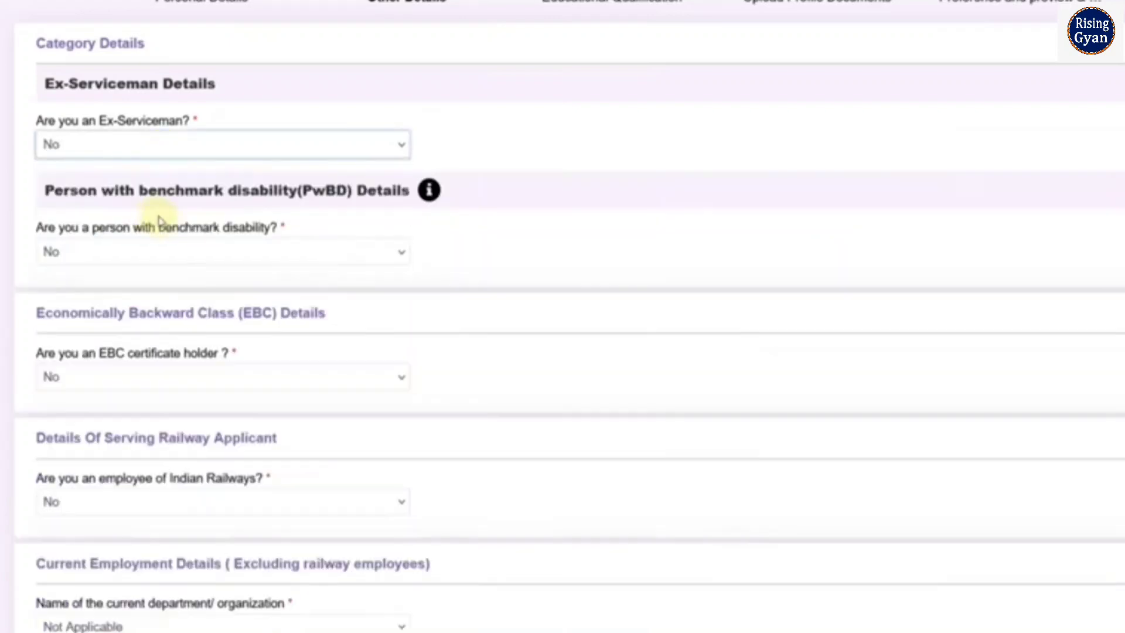
Answer Yes to benchmark disability and dismiss the PwBD ineligibility notice.
left_click(156, 258)
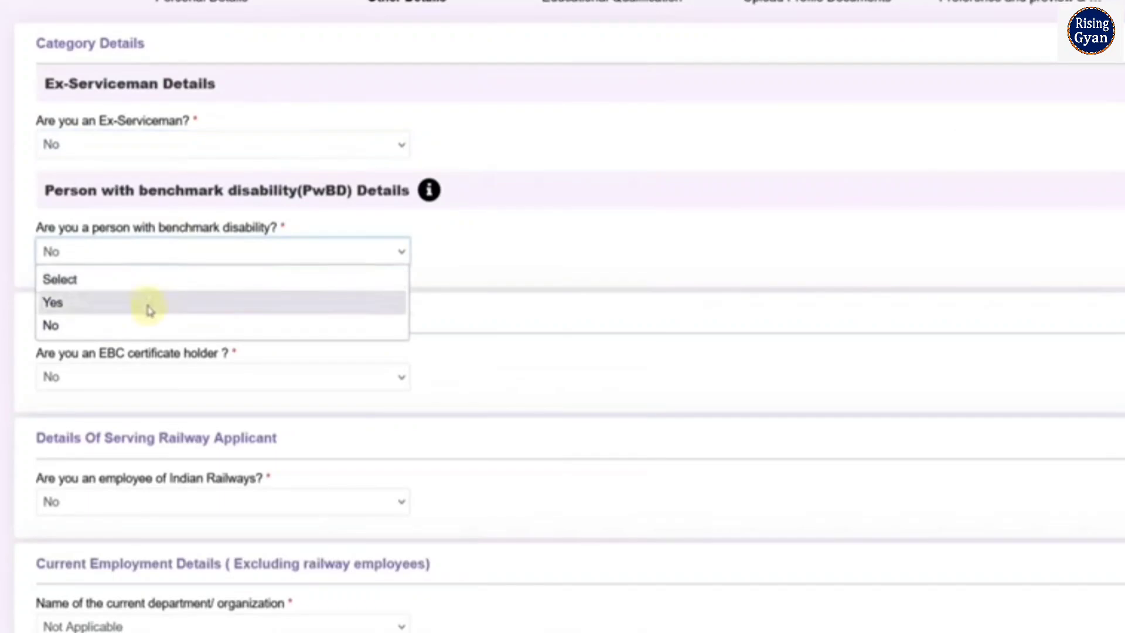
left_click(149, 304)
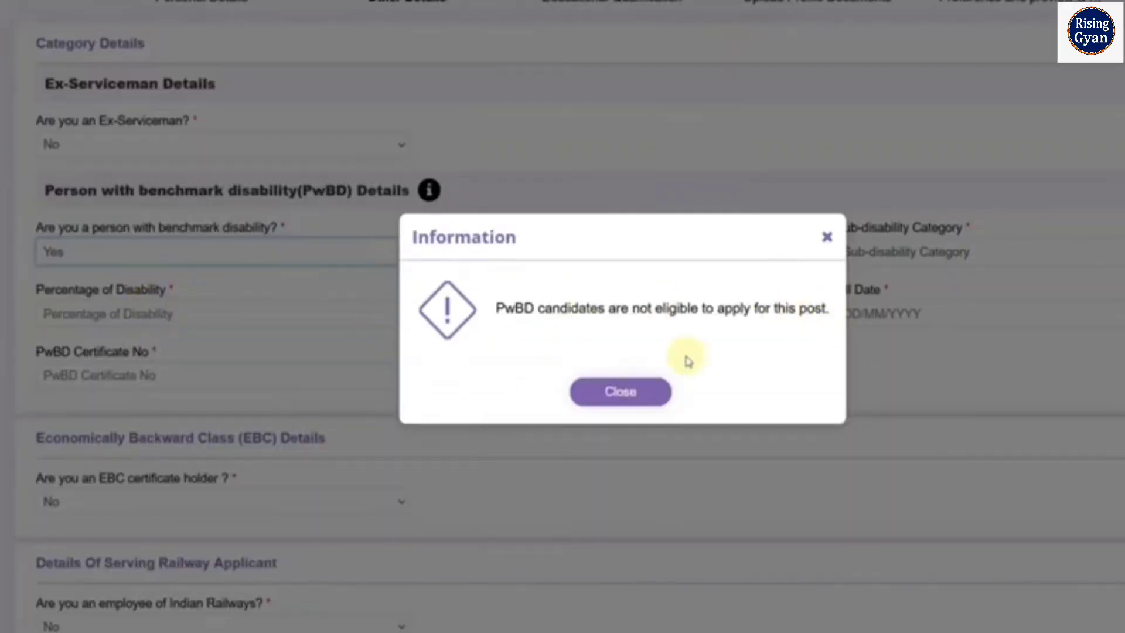
left_click(648, 391)
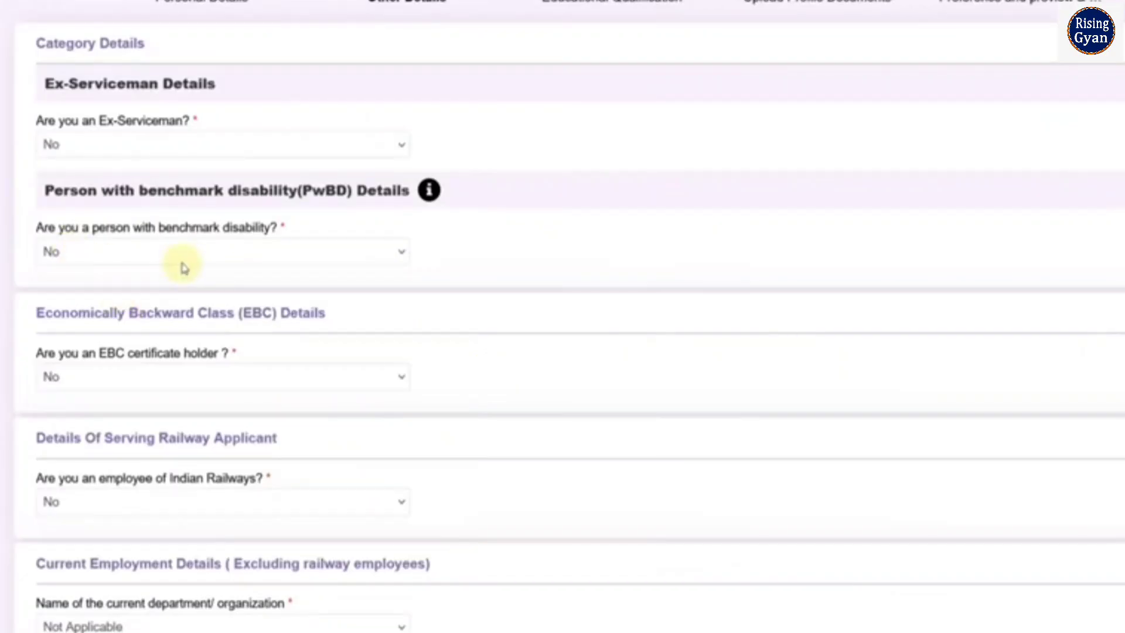
scroll(281, 302, "down", 2)
Try the EBC certificate and fee concession options, then set EBC back to No.
left_click(246, 280)
left_click(297, 265)
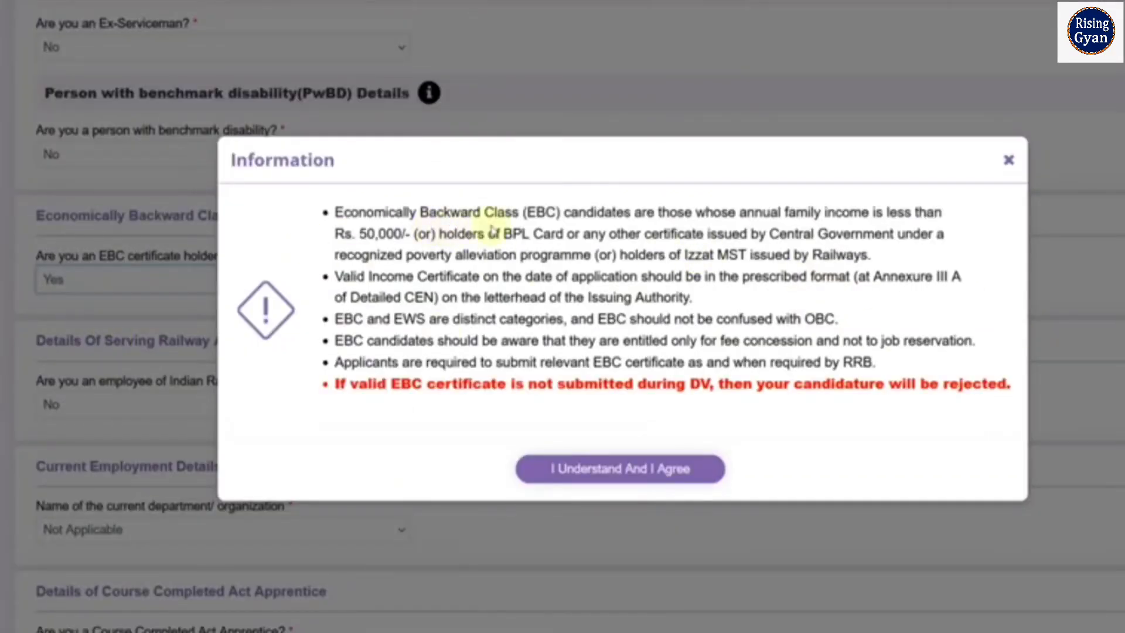
left_click(603, 467)
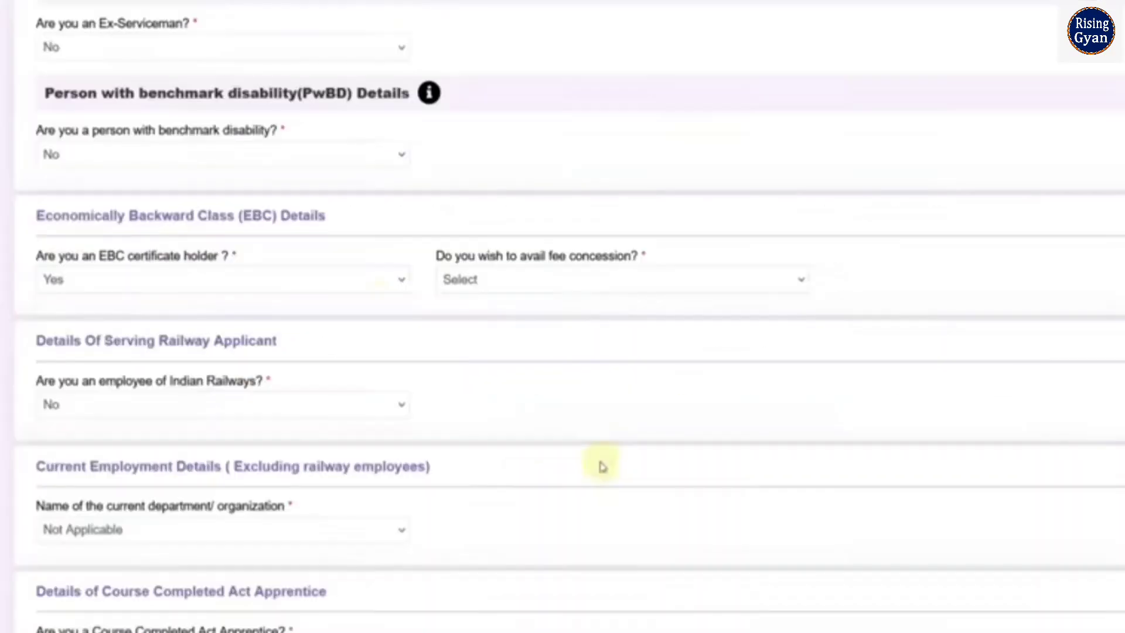
left_click(501, 288)
left_click(498, 331)
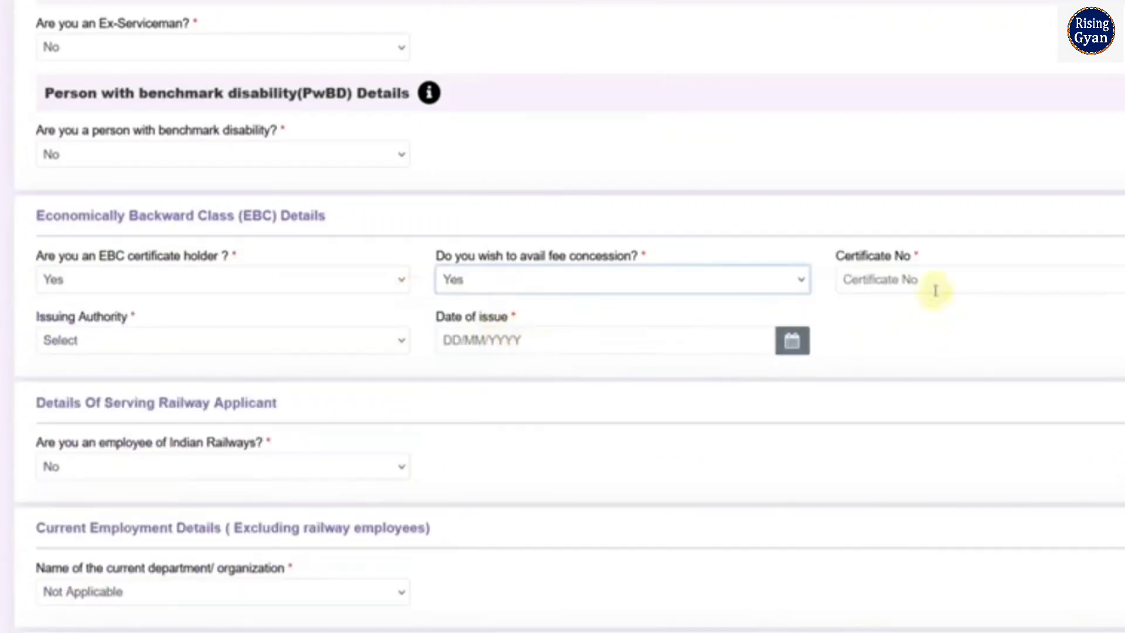
left_click(339, 349)
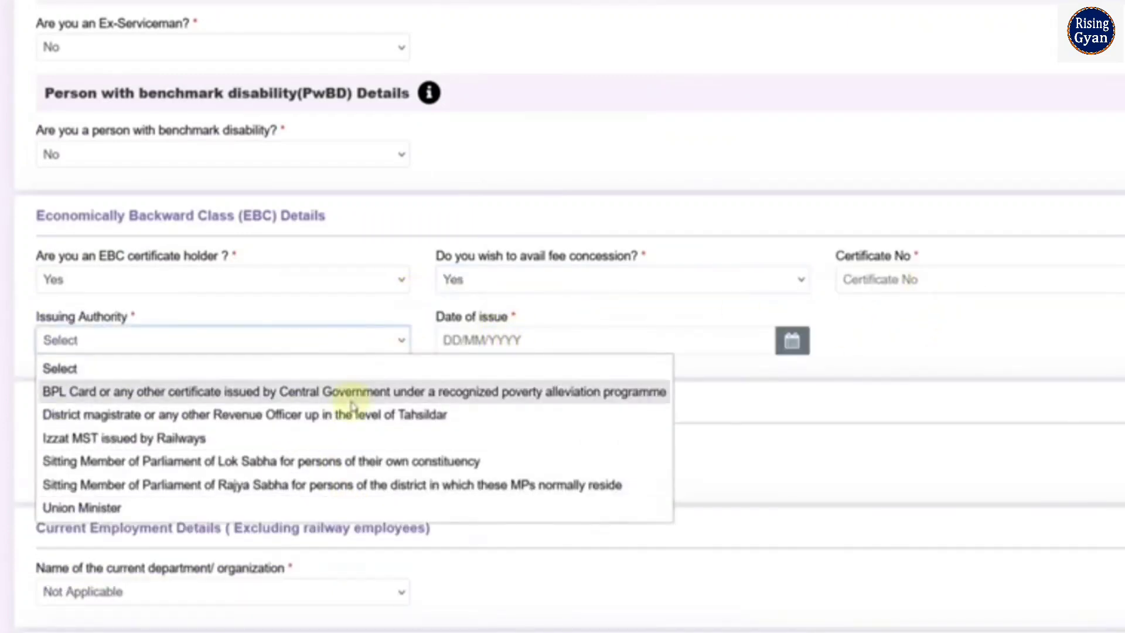
left_click(196, 276)
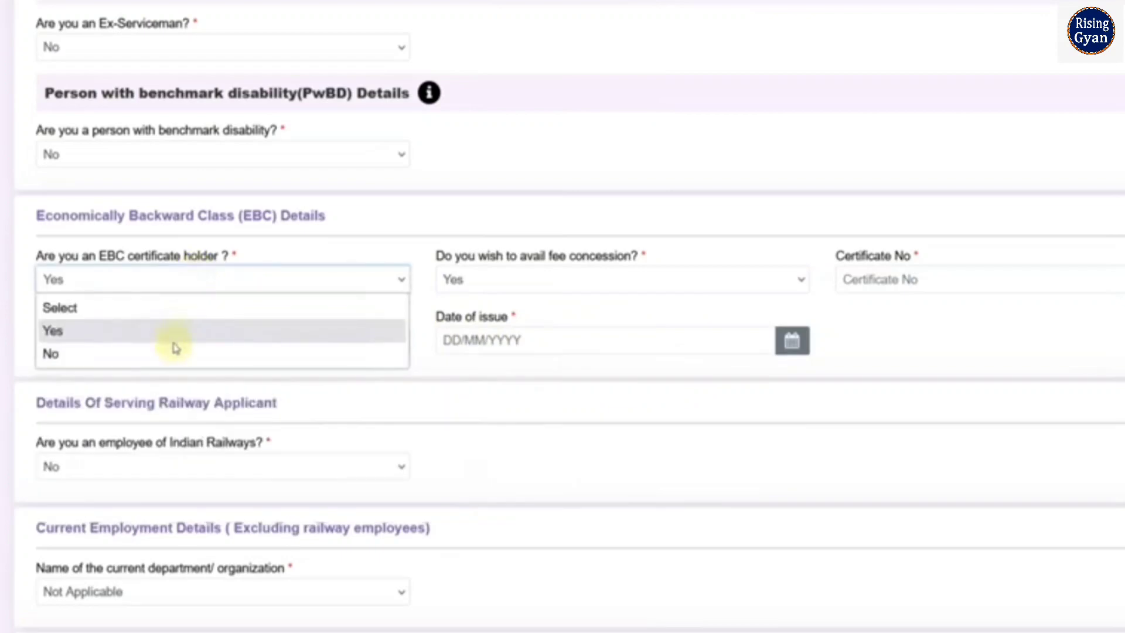
left_click(175, 345)
scroll(185, 343, "down", 2)
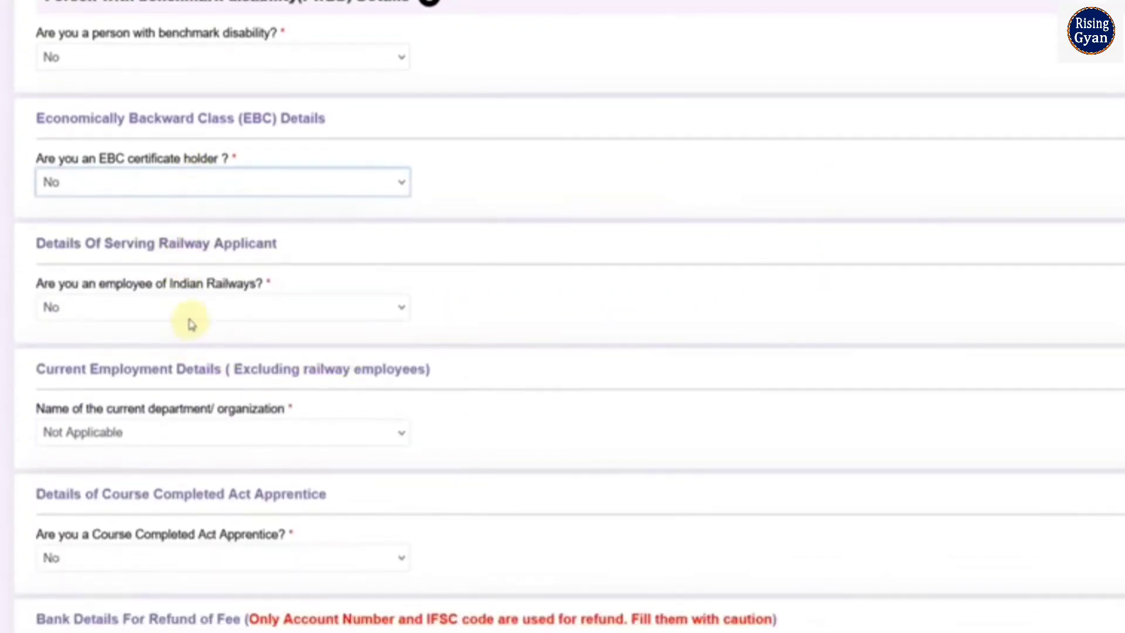
Keep Not Applicable for current organization and No for Act Apprentice.
left_click(203, 418)
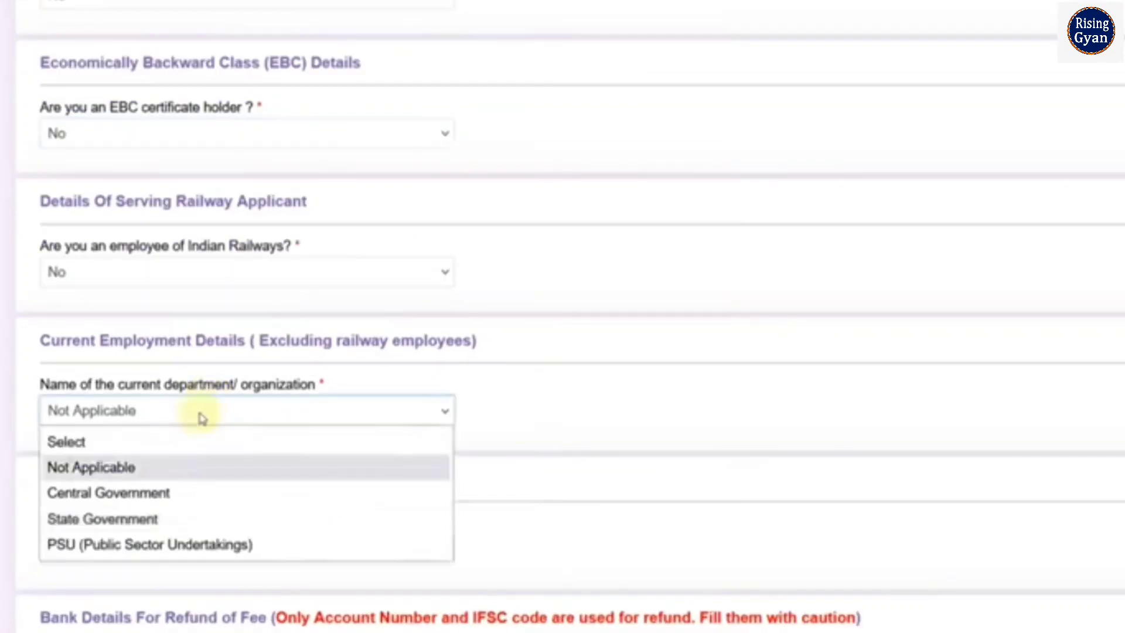
left_click(762, 460)
left_click(331, 562)
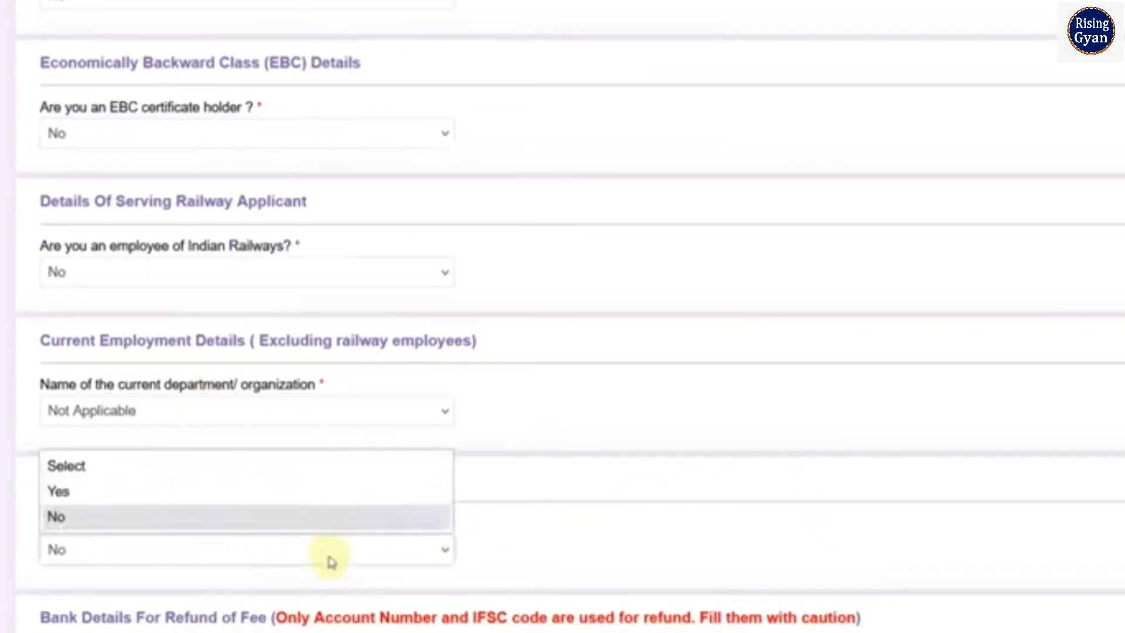
left_click(333, 558)
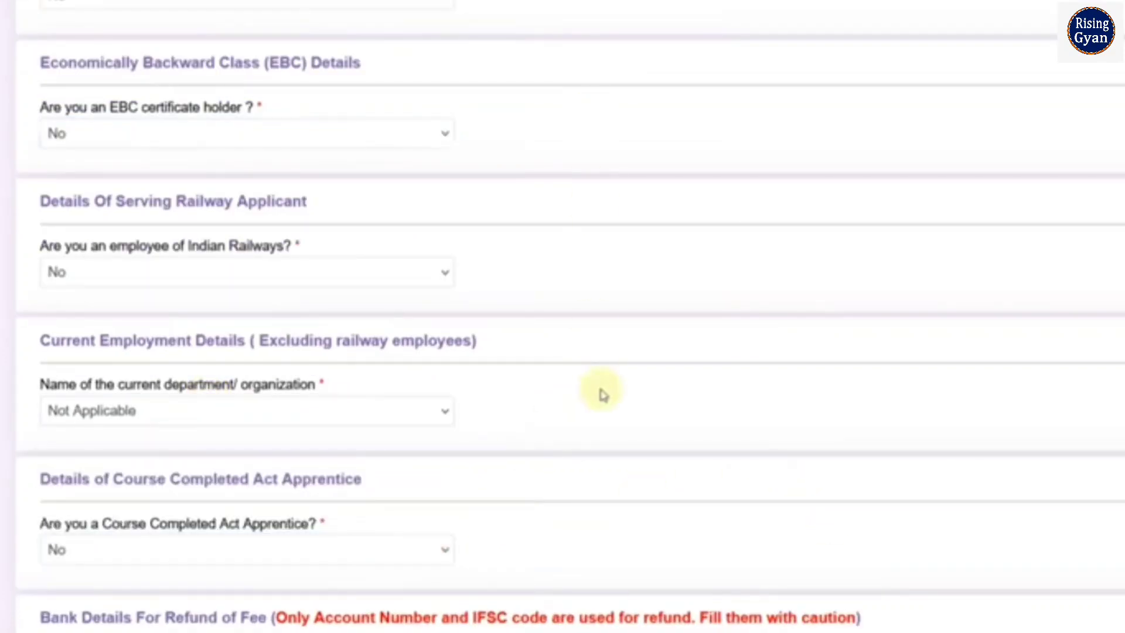
scroll(562, 320, "down", 2)
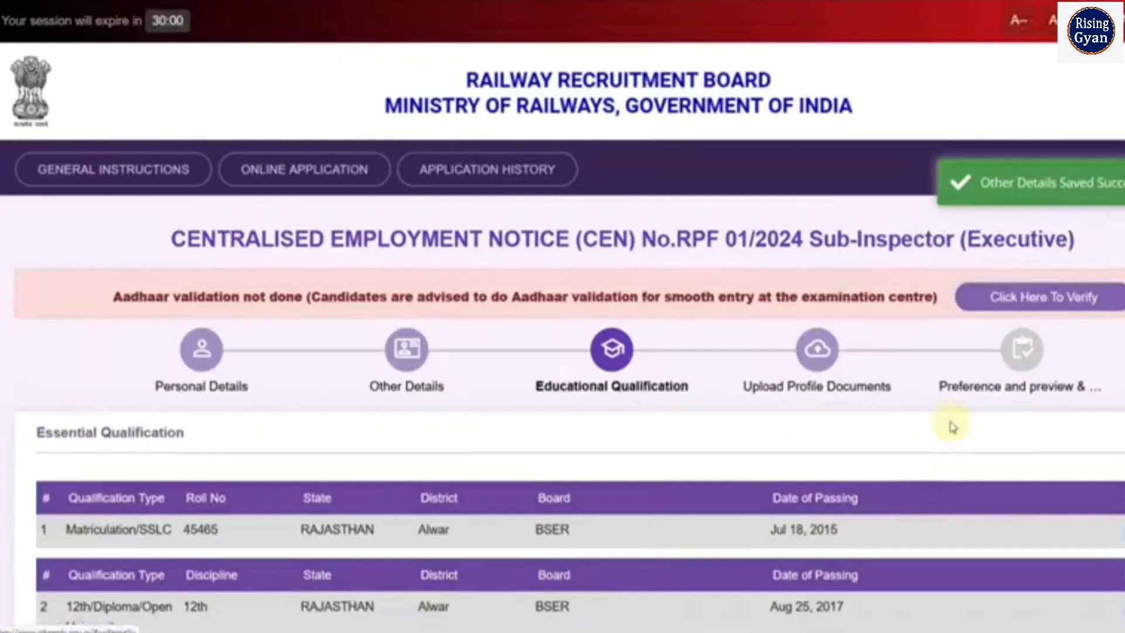
Edit and save the Matriculation entry with state RAJASTHAN and district Alwar.
scroll(951, 425, "down", 6)
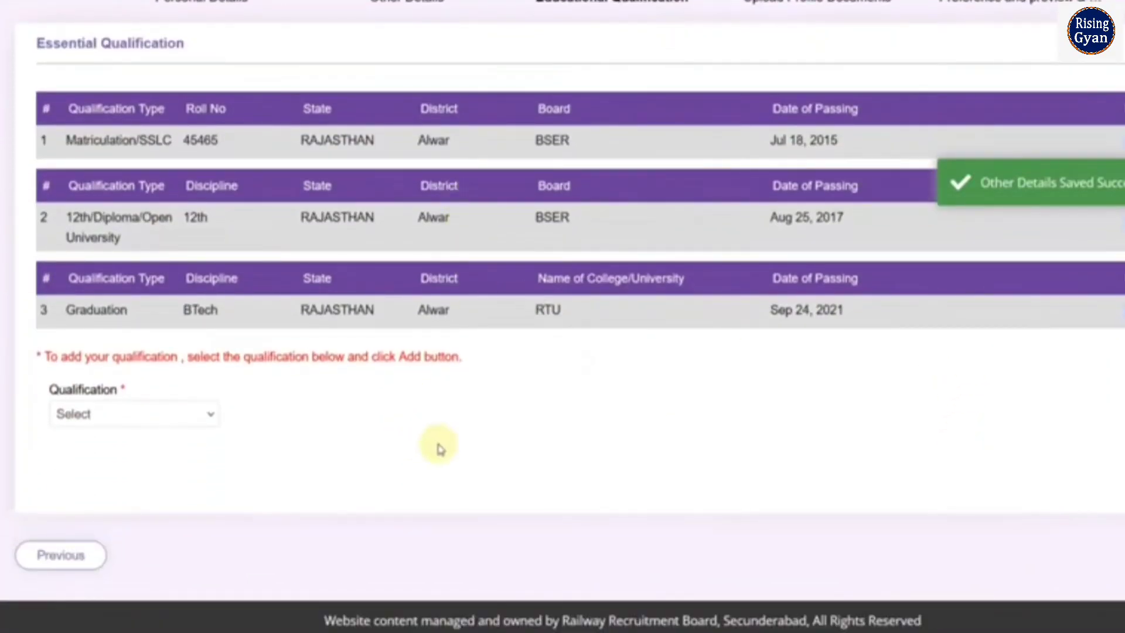
left_click(92, 423)
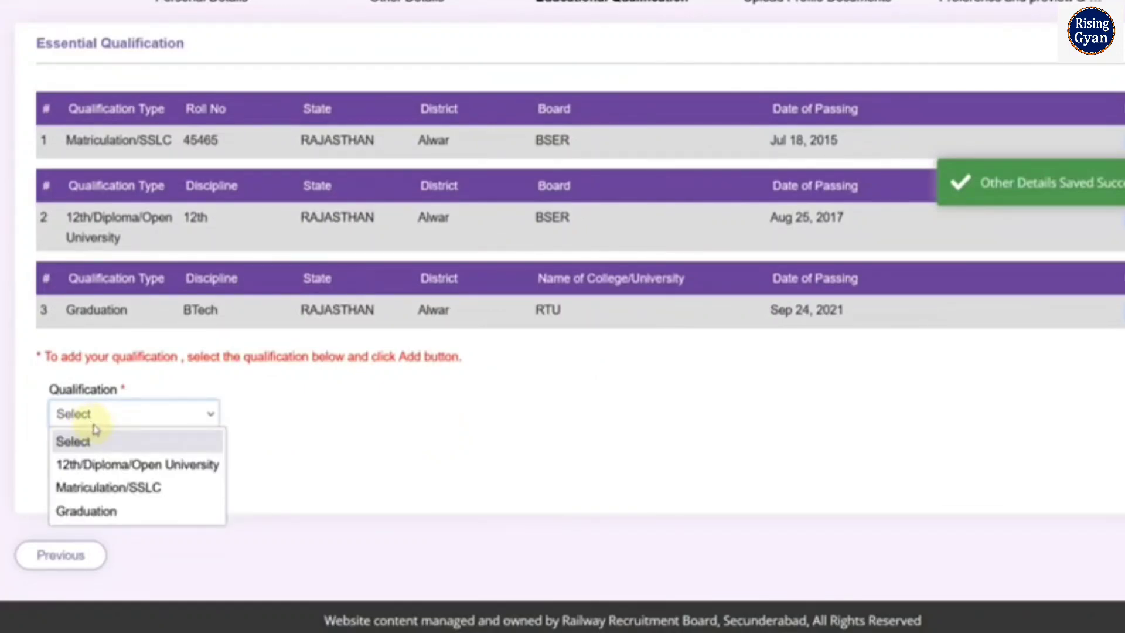
left_click(402, 471)
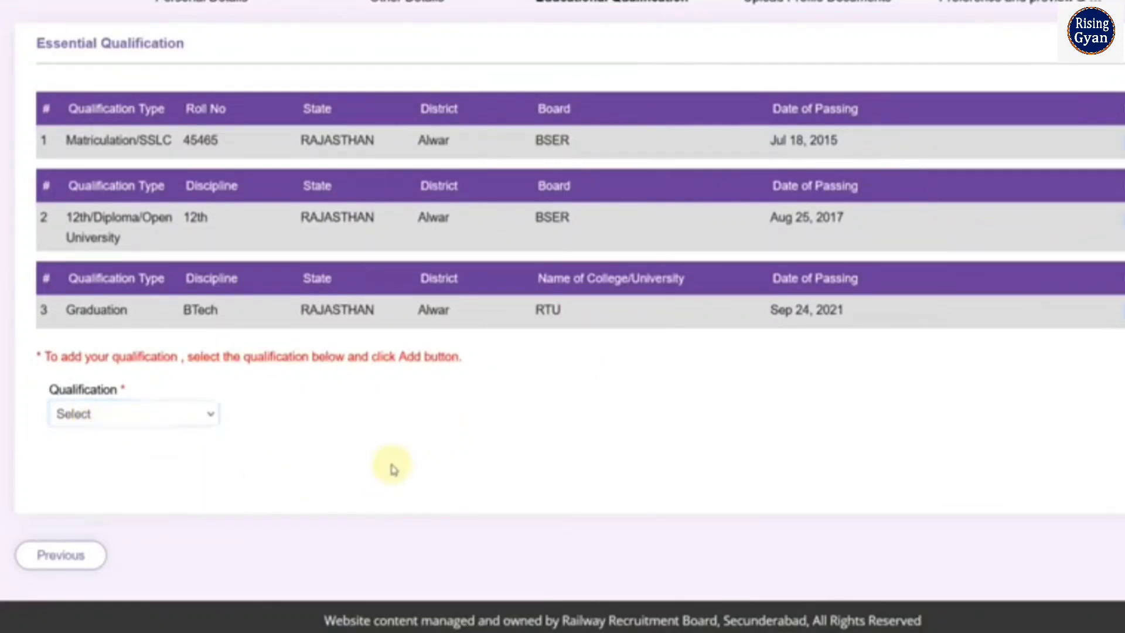
left_click(1123, 143)
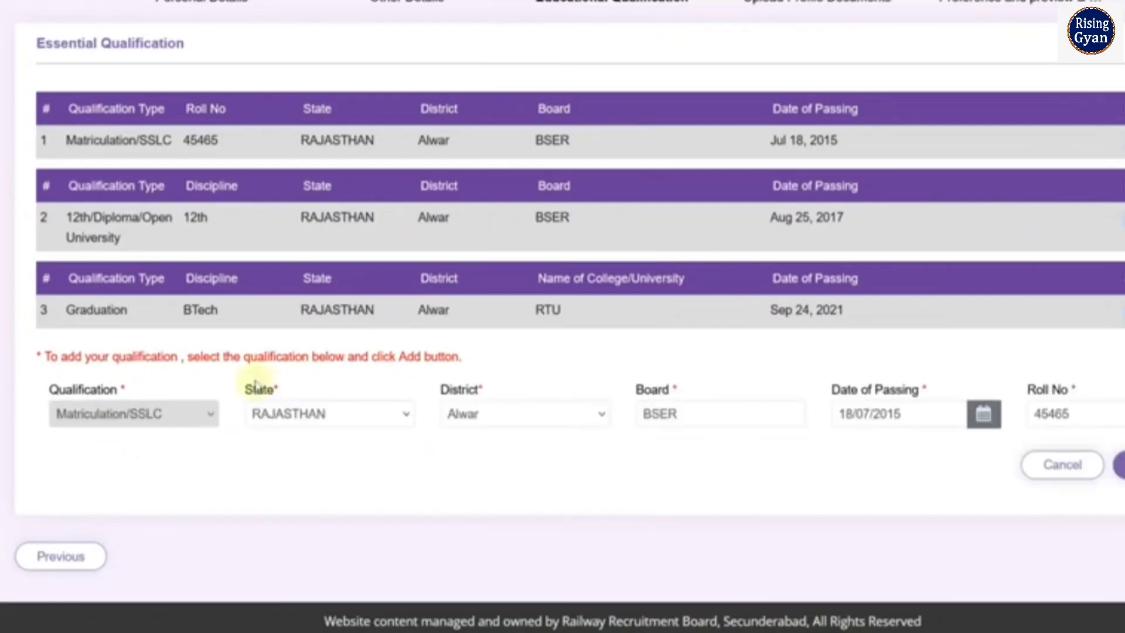
left_click(311, 422)
left_click(322, 427)
left_click(513, 433)
left_click(739, 469)
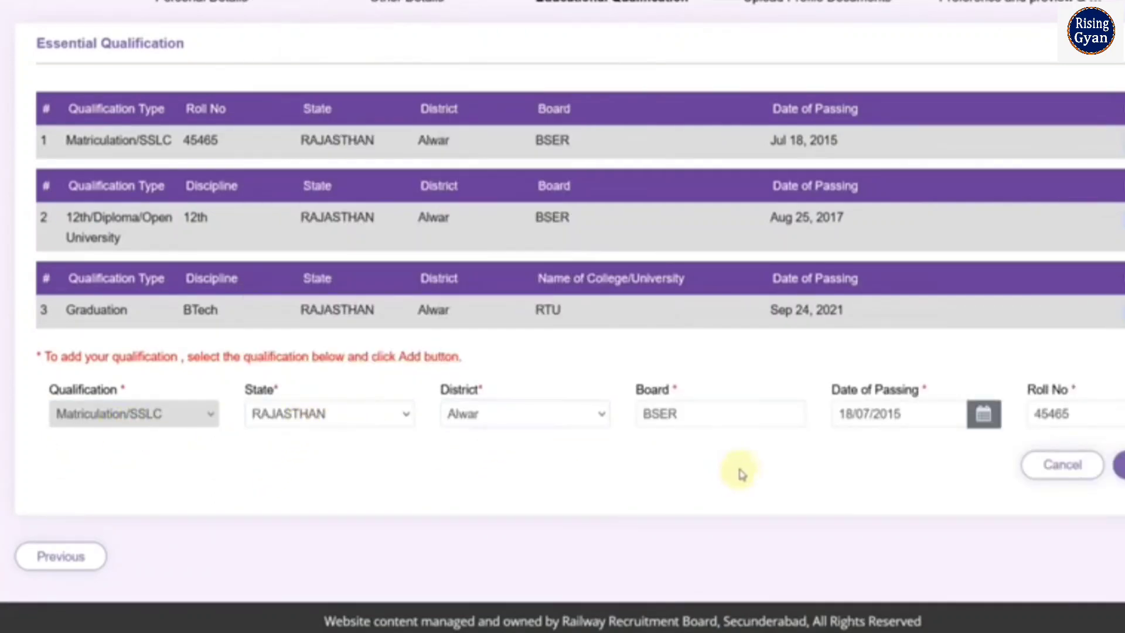
left_click(697, 421)
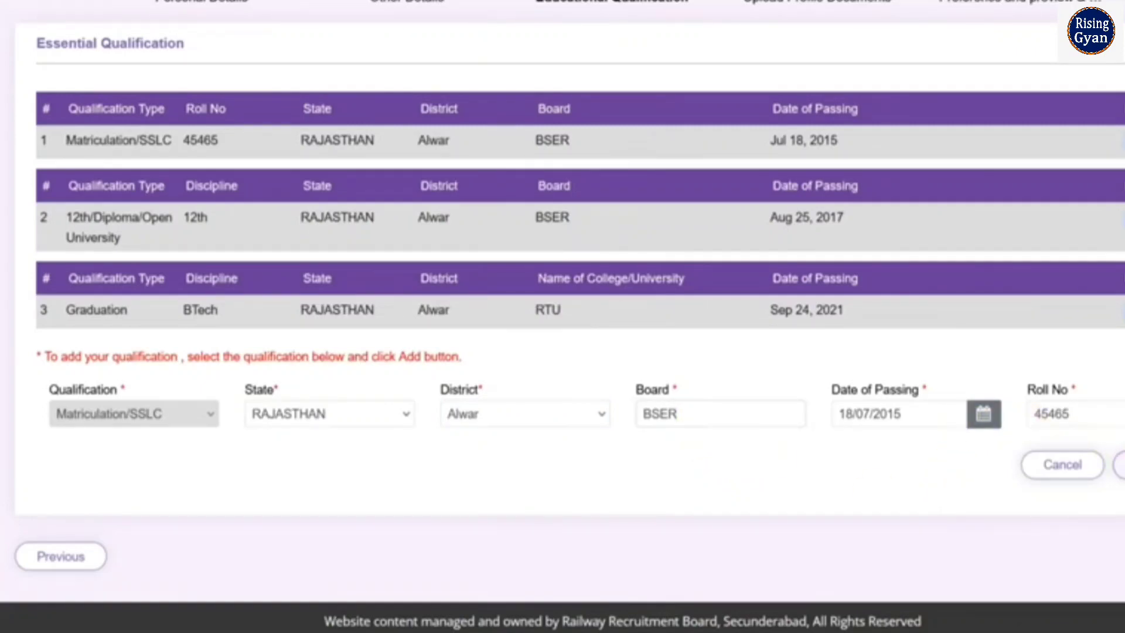
left_click(1118, 464)
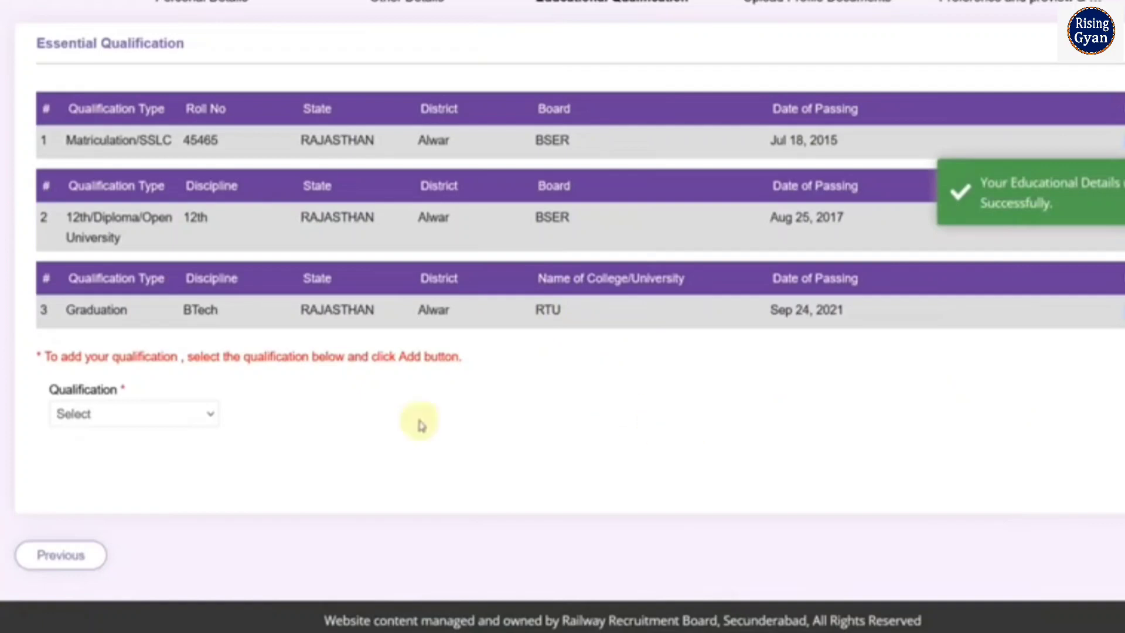
Submit the 12th qualification entry, then cancel the BTech graduation entry.
left_click(109, 413)
left_click(324, 437)
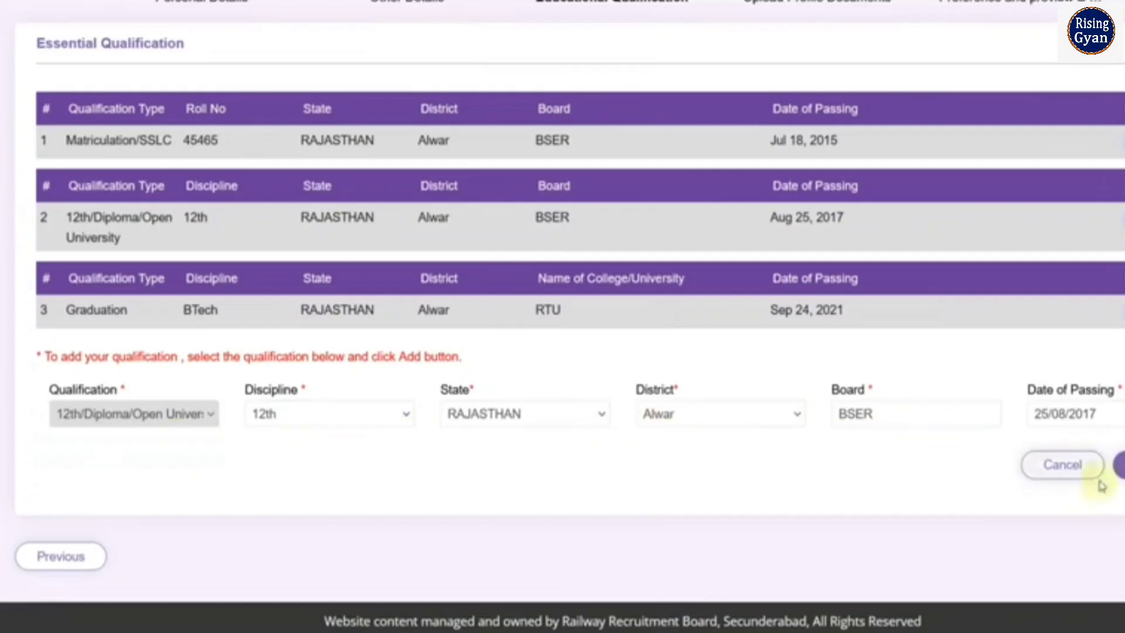
left_click(1119, 466)
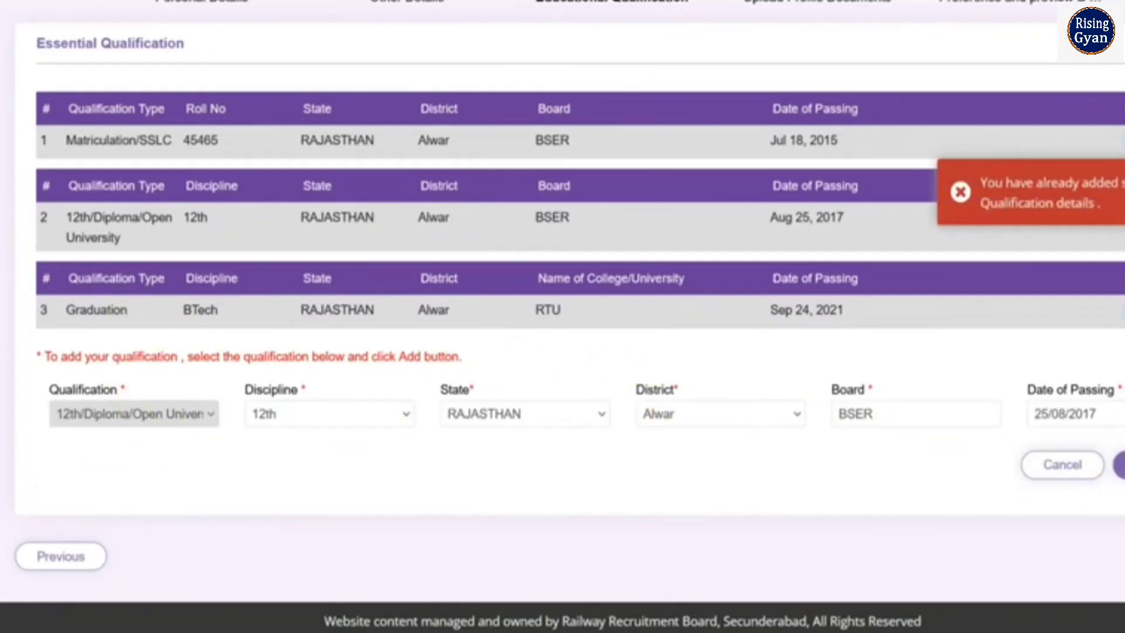
left_click(337, 418)
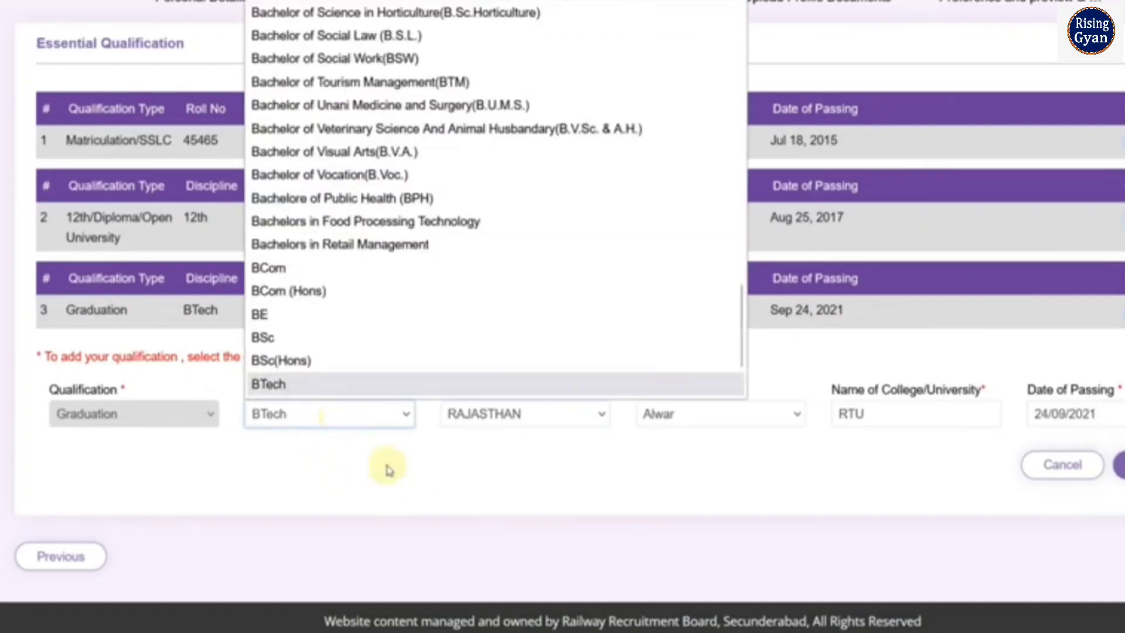
left_click(387, 469)
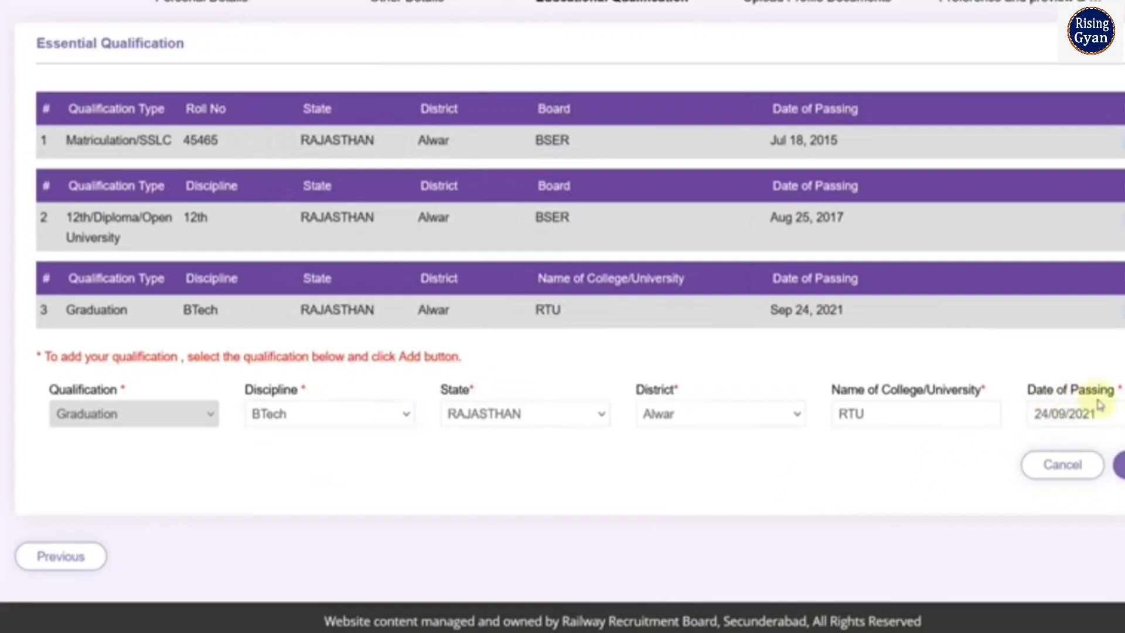
left_click(1063, 464)
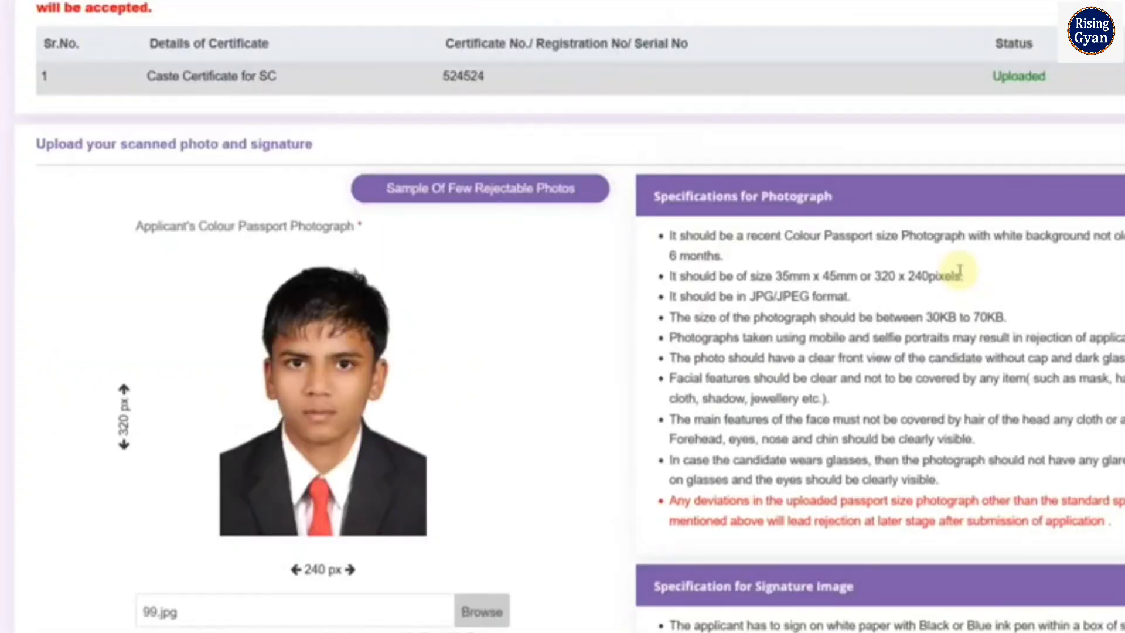
Review the rejectable photo samples and scroll through the photo upload requirements.
scroll(959, 272, "down", 2)
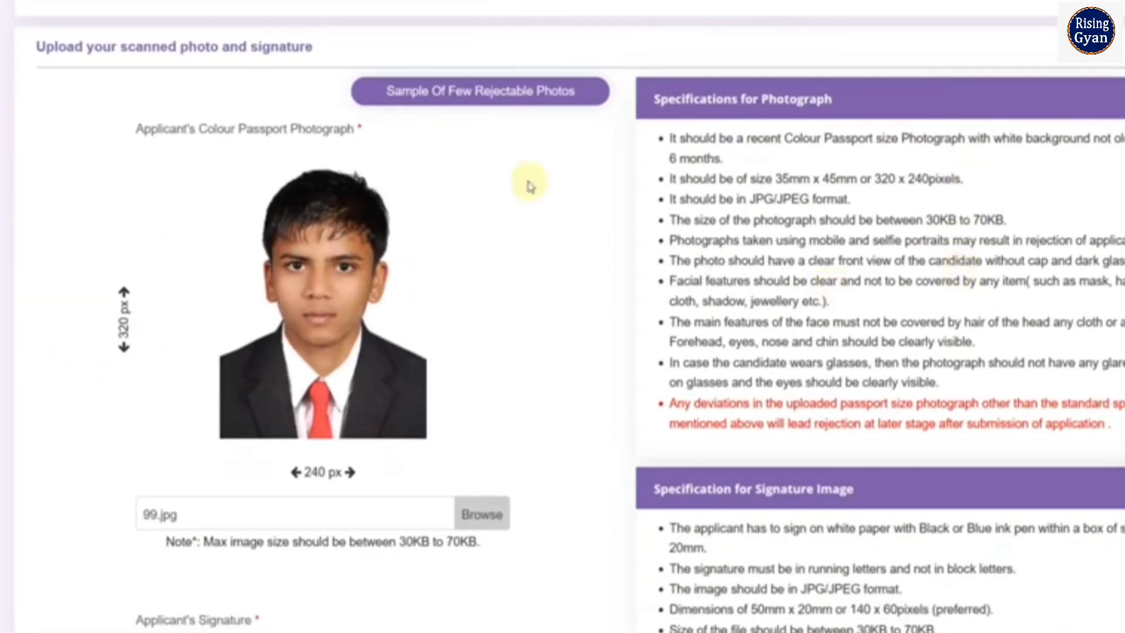
left_click(492, 94)
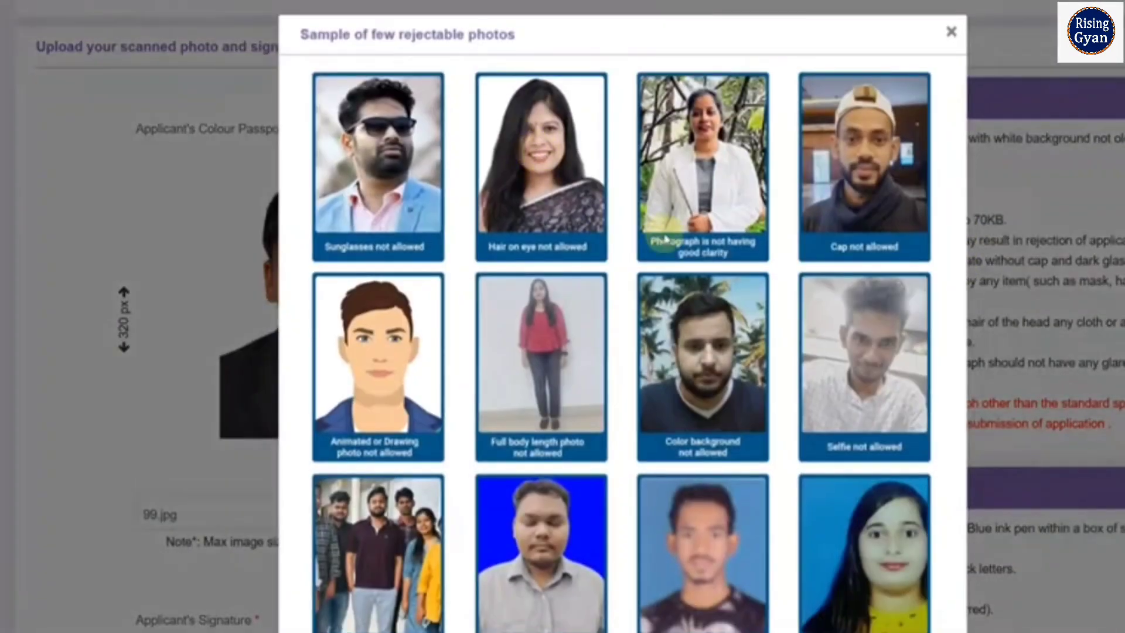
scroll(667, 243, "down", 3)
scroll(754, 336, "up", 2)
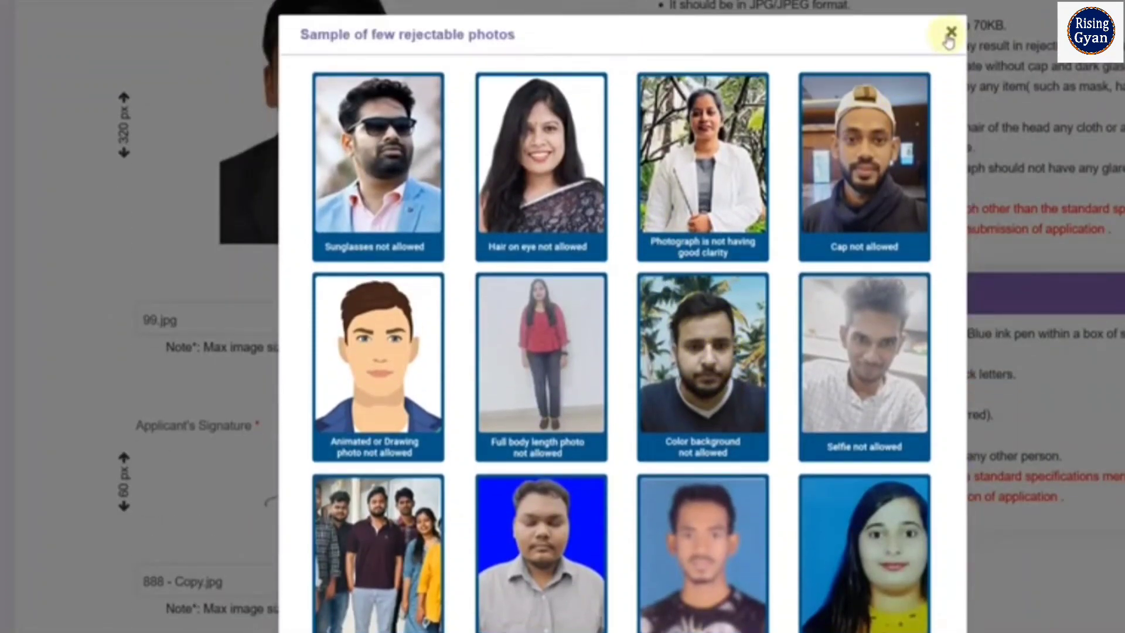
left_click(950, 36)
scroll(713, 399, "up", 2)
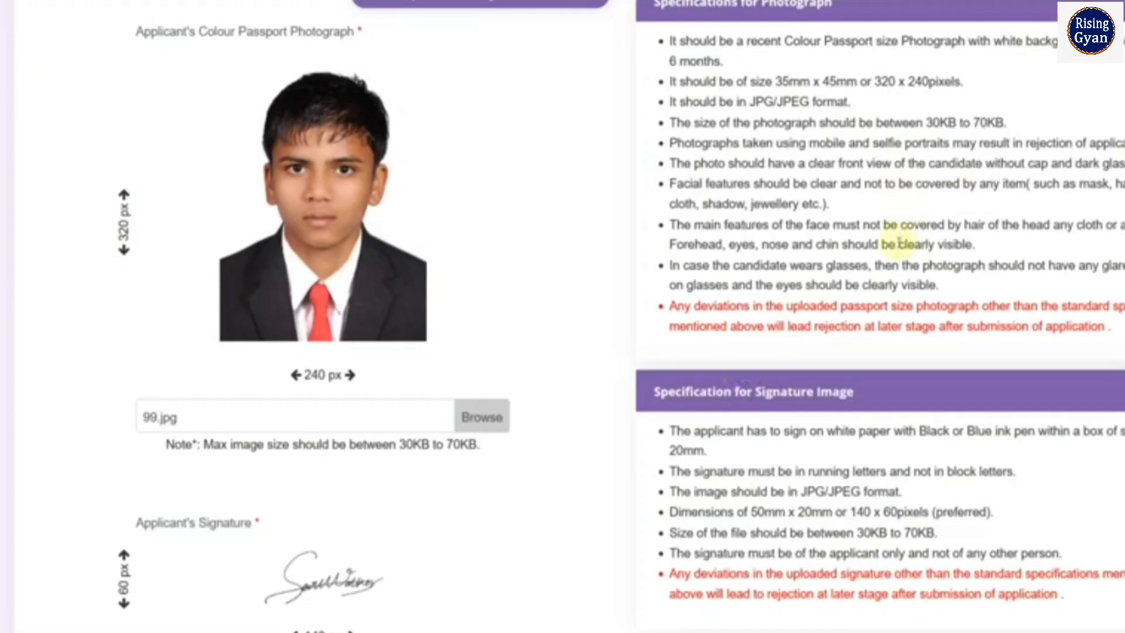
scroll(899, 262, "down", 2)
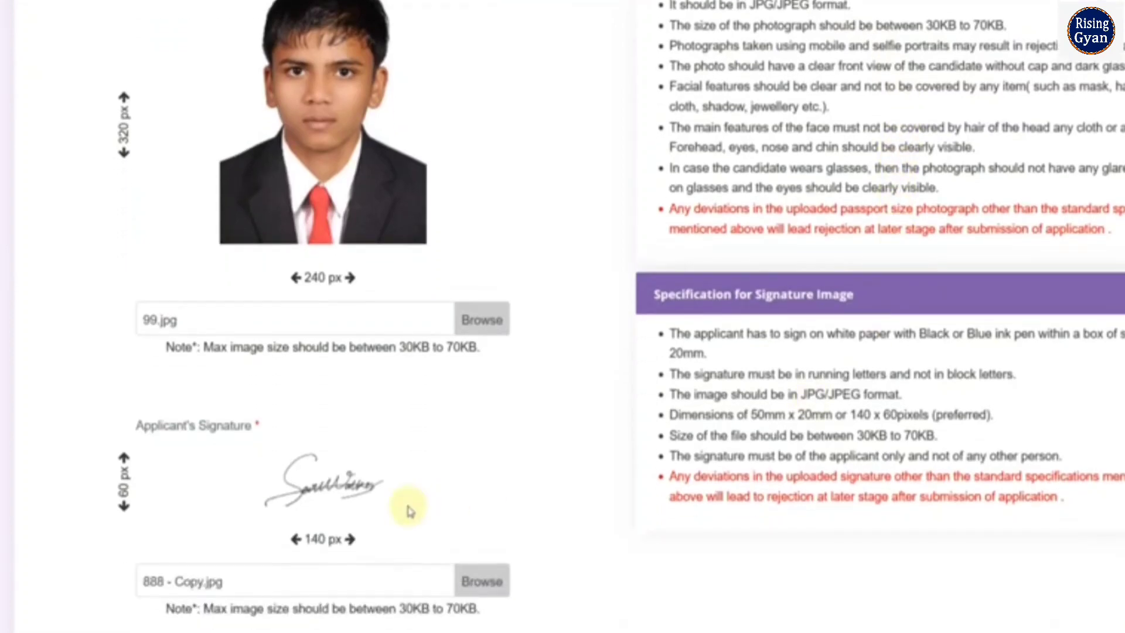
scroll(408, 510, "down", 2)
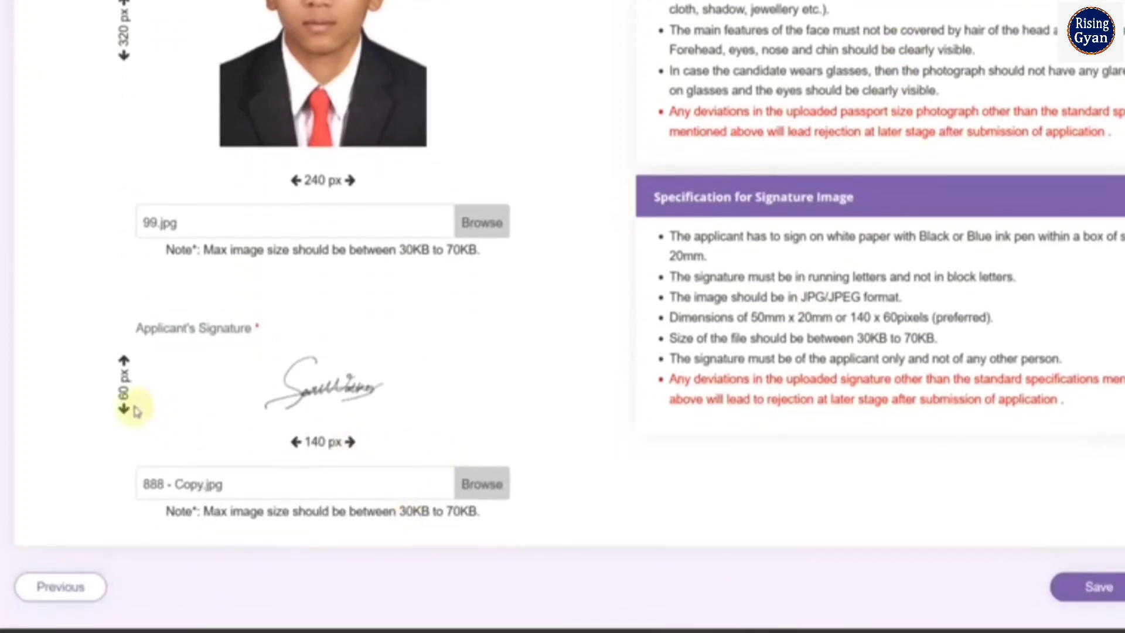
scroll(258, 431, "up", 4)
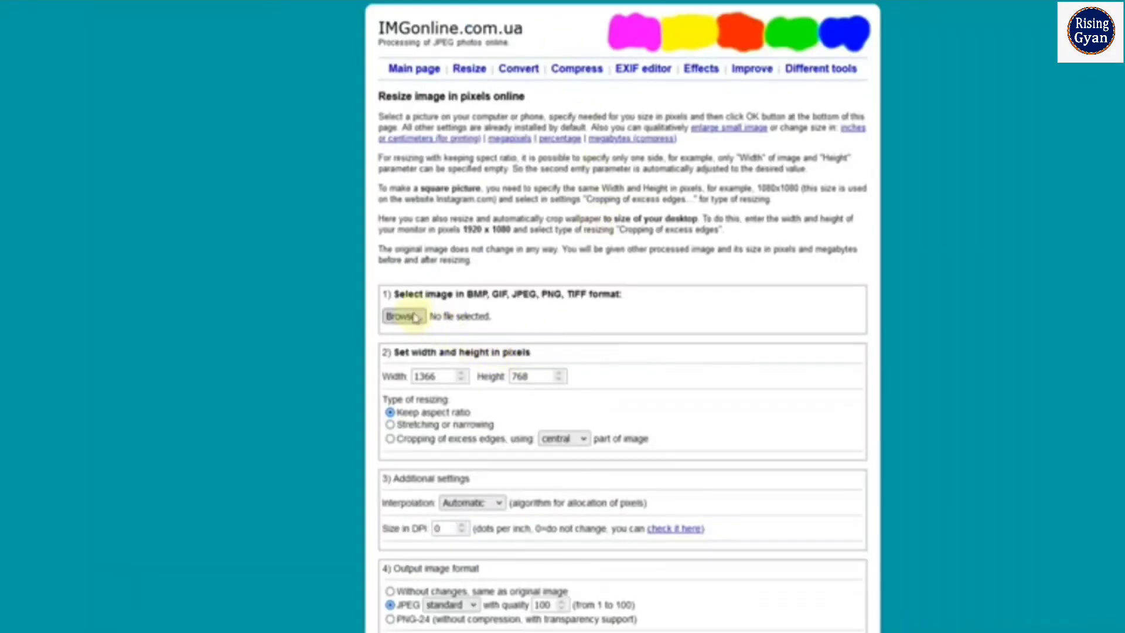
Inspect IMGonline's height and JPEG output settings and run the resize unchanged.
scroll(436, 316, "down", 1)
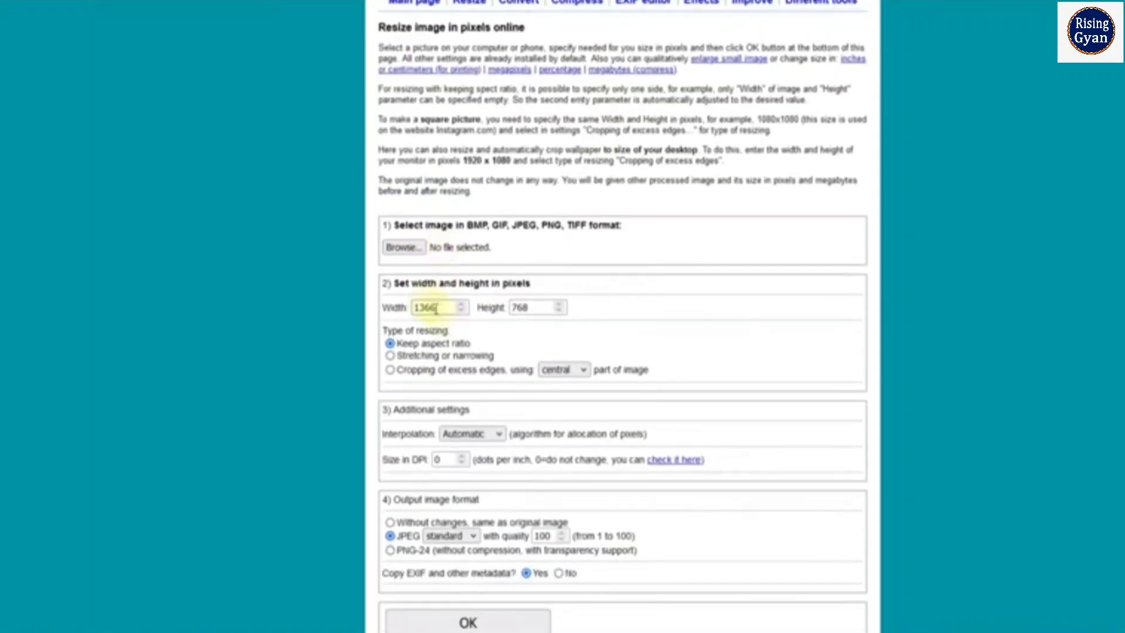
left_click(524, 311)
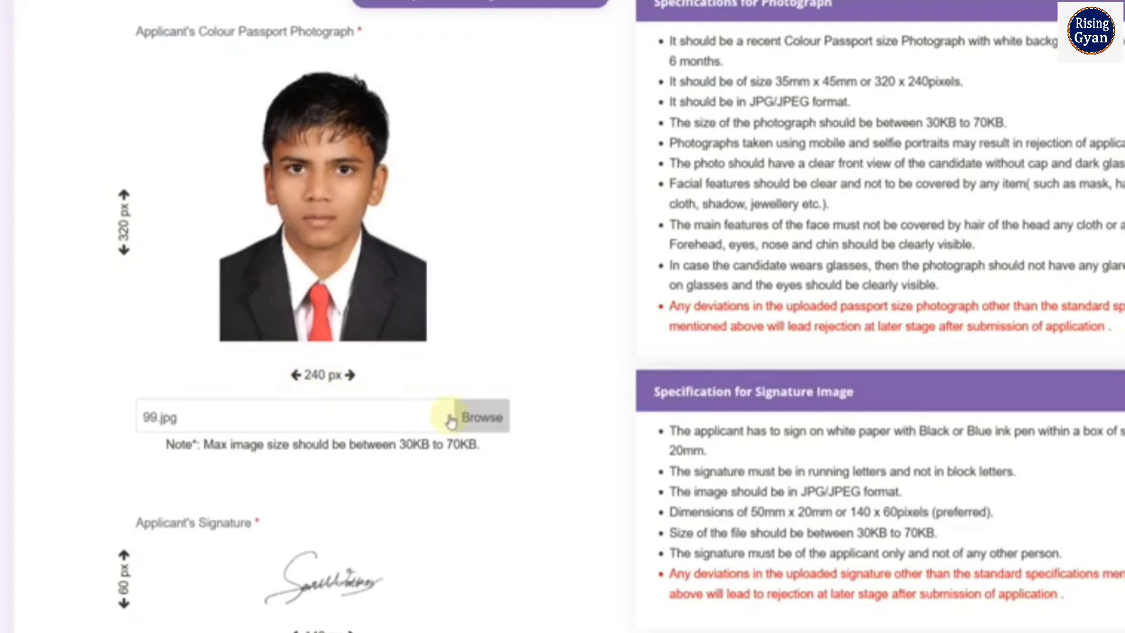
scroll(455, 415, "down", 3)
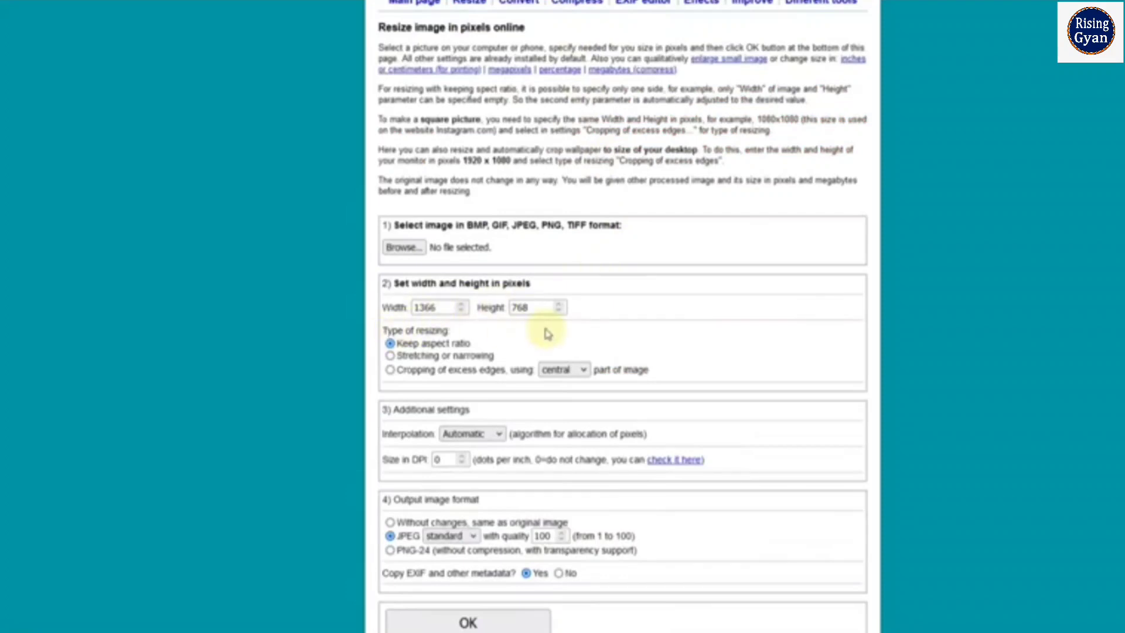
scroll(546, 333, "down", 1)
scroll(492, 405, "down", 1)
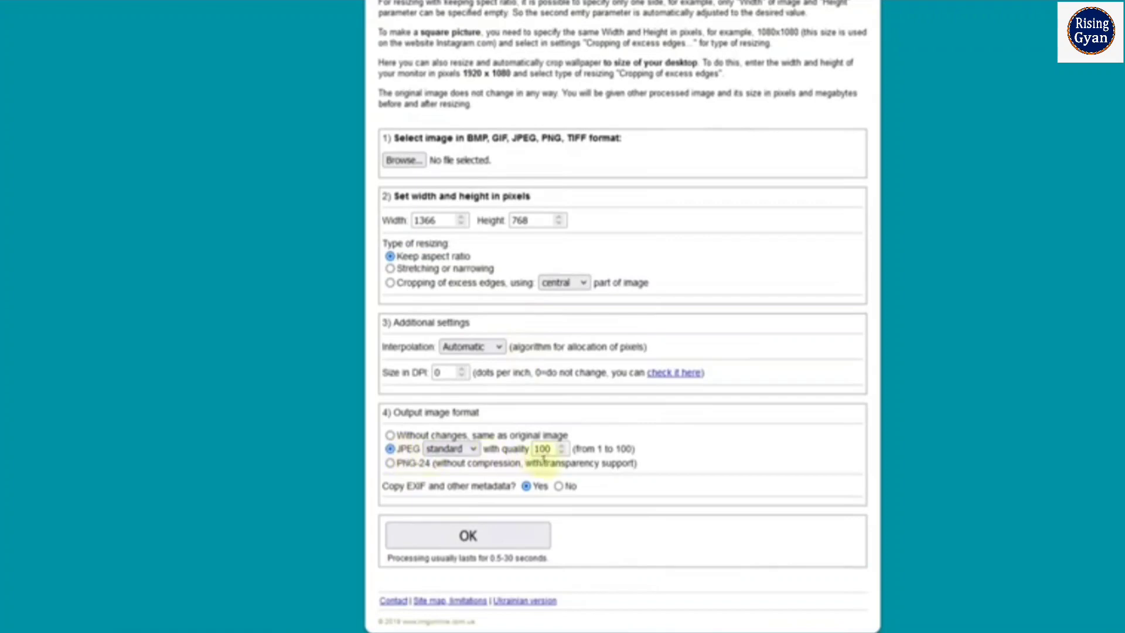
left_click(468, 540)
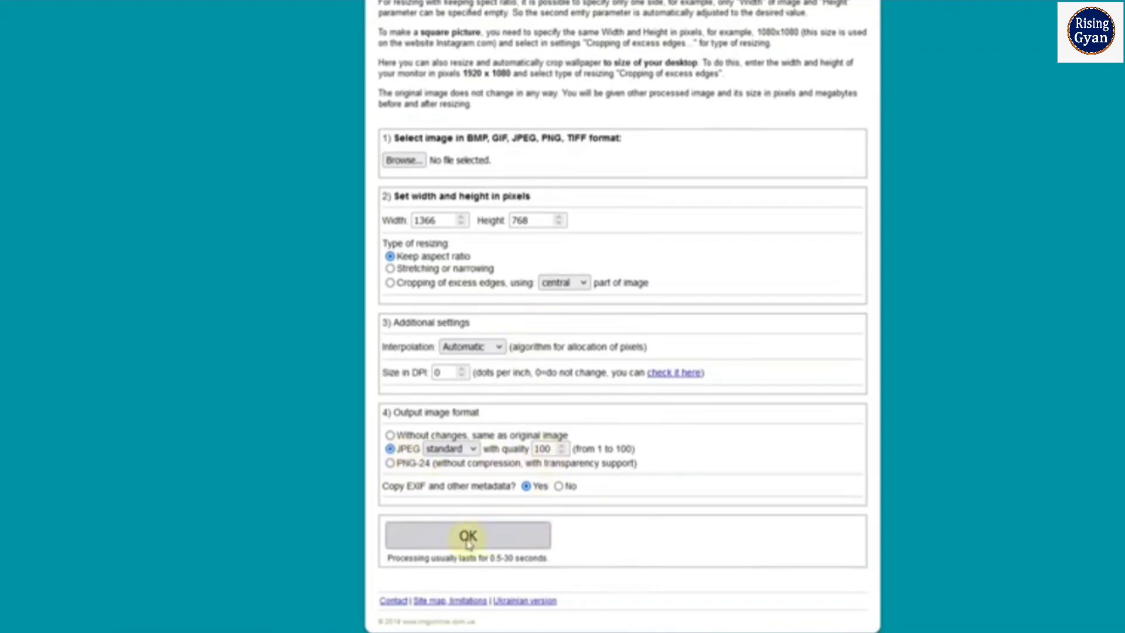
scroll(718, 485, "up", 3)
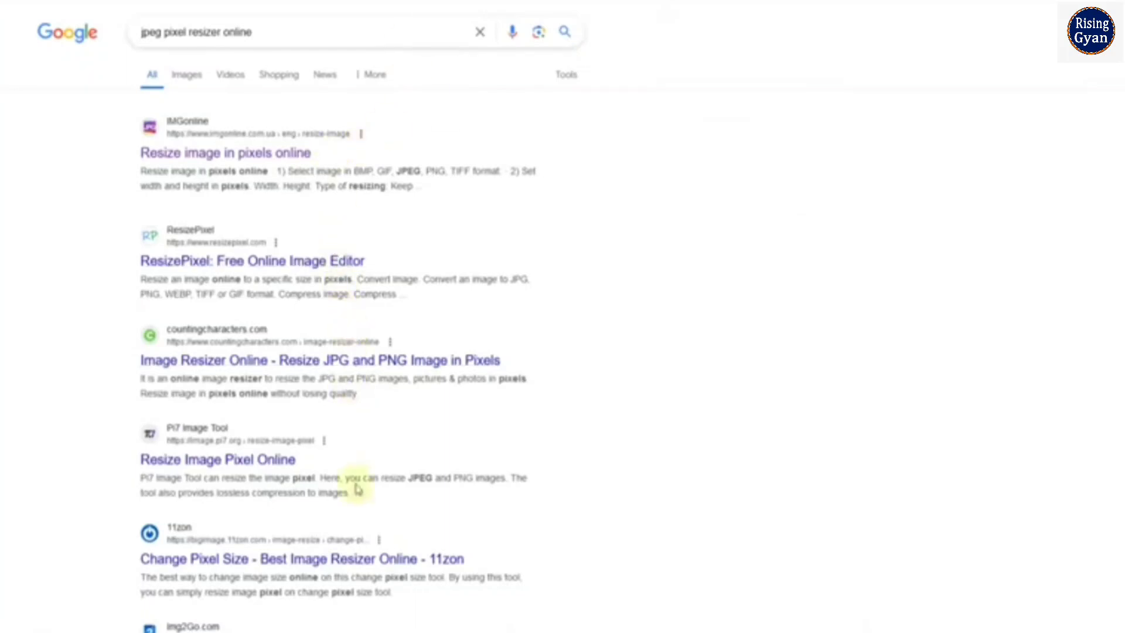
Scroll down through the 'jpeg pixel resizer online' search results and back up.
scroll(358, 493, "down", 1)
scroll(358, 492, "down", 3)
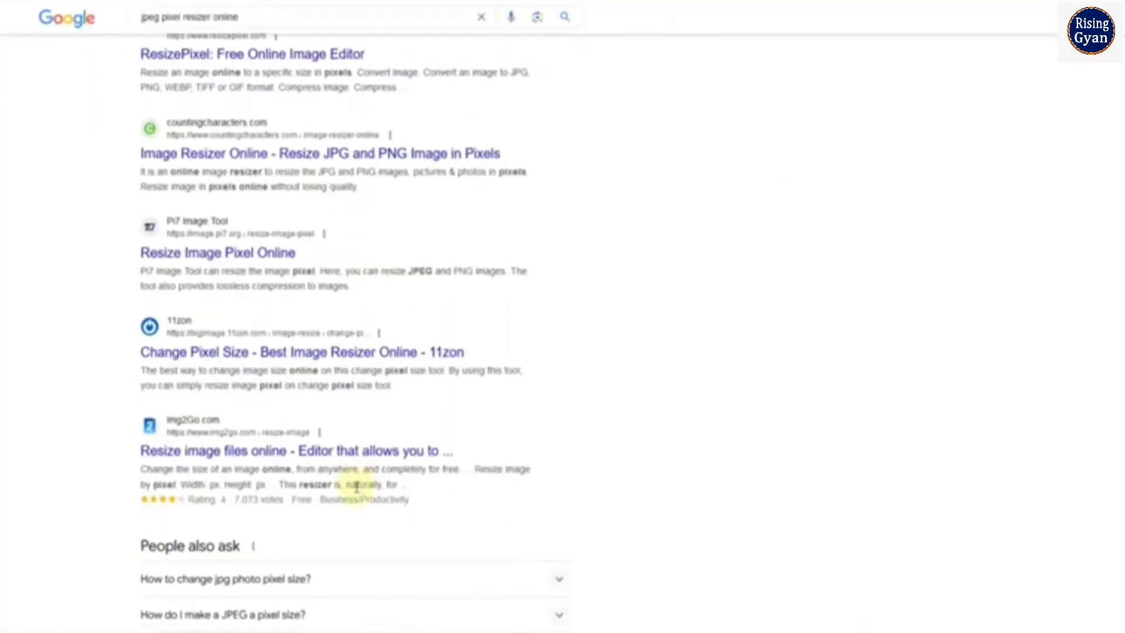
scroll(357, 494, "up", 2)
scroll(357, 493, "up", 1)
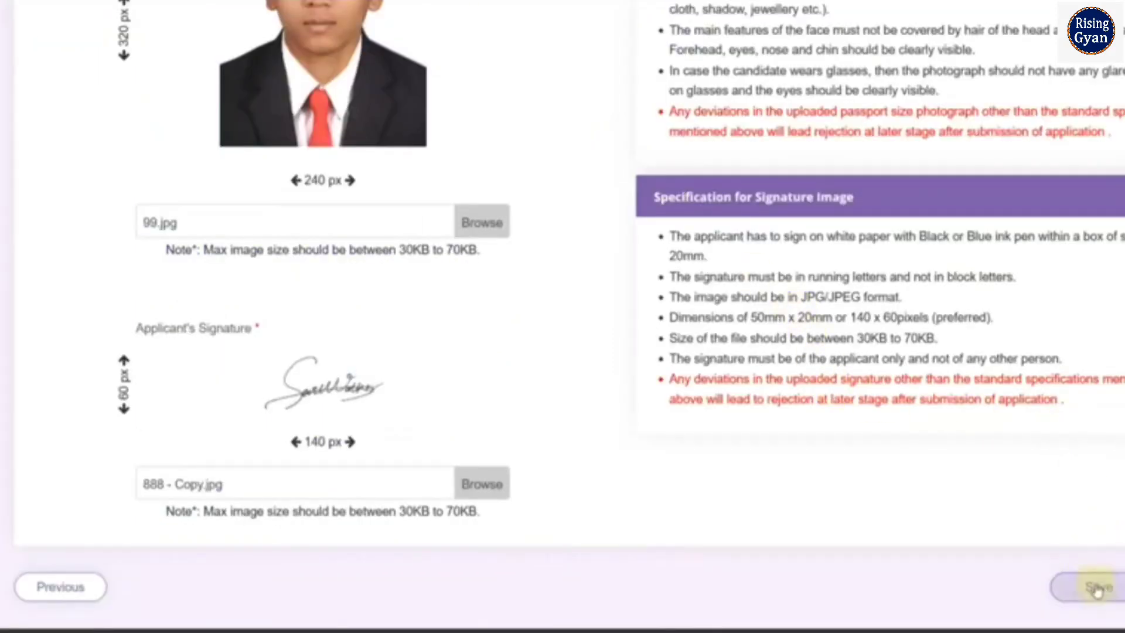
Save photo 99.jpg and signature 888 - Copy.jpg, fill in the declaration place, and open the preview.
left_click(1111, 594)
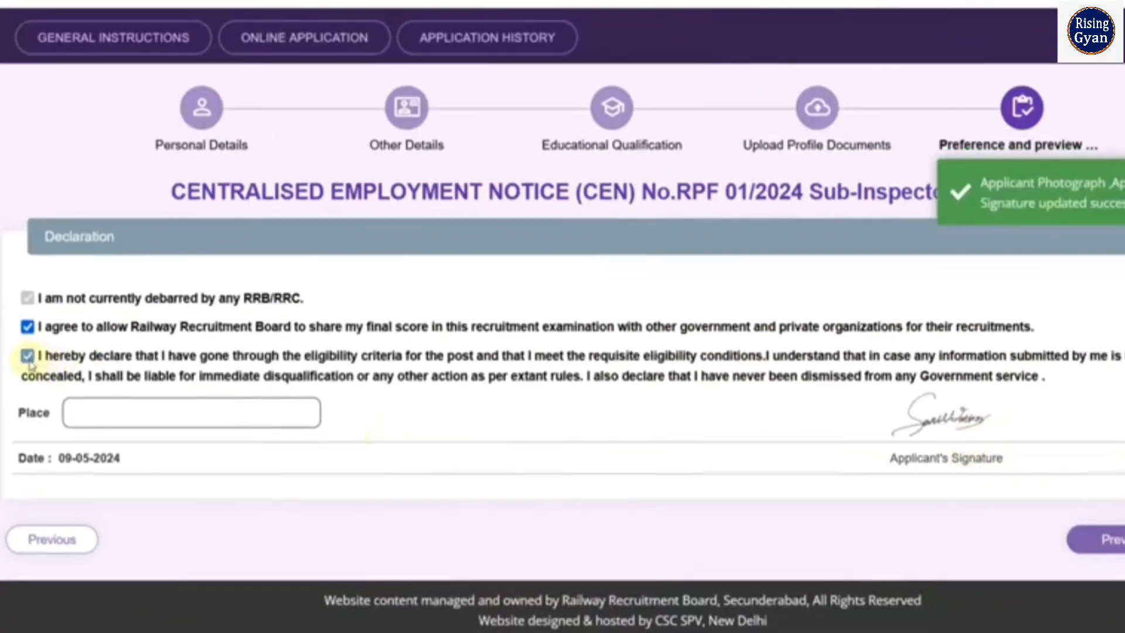
left_click(99, 417)
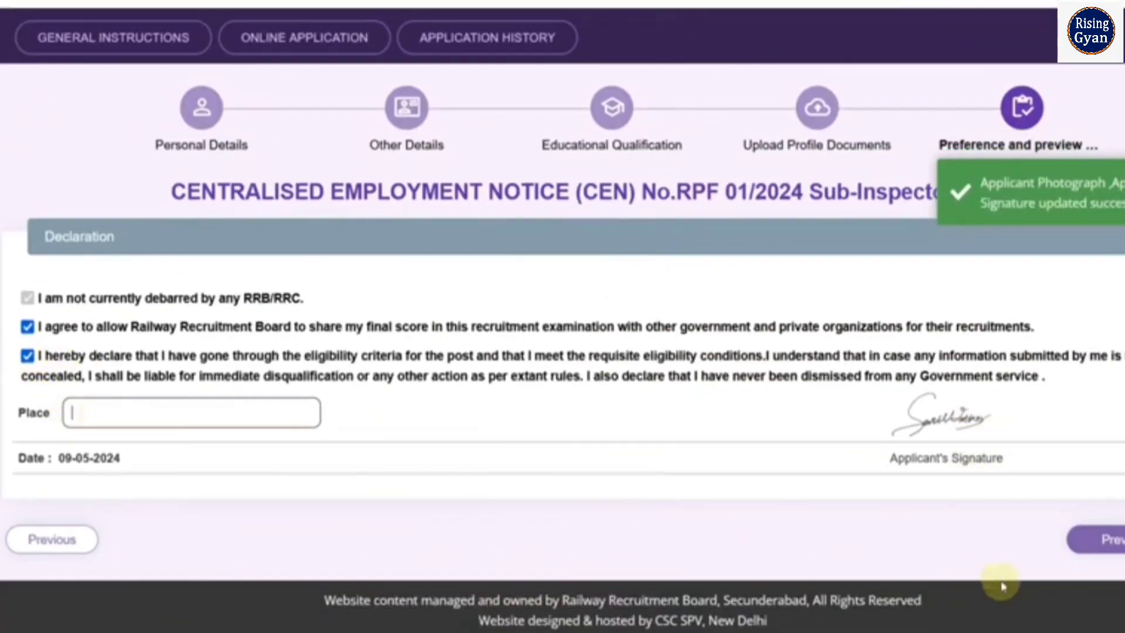
left_click(1084, 539)
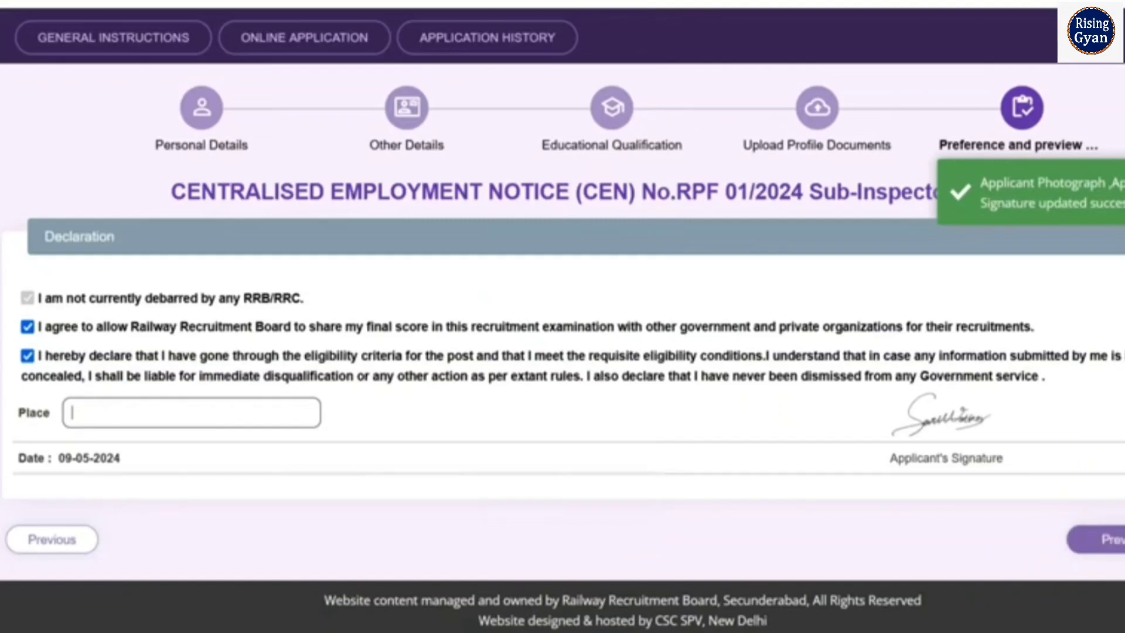